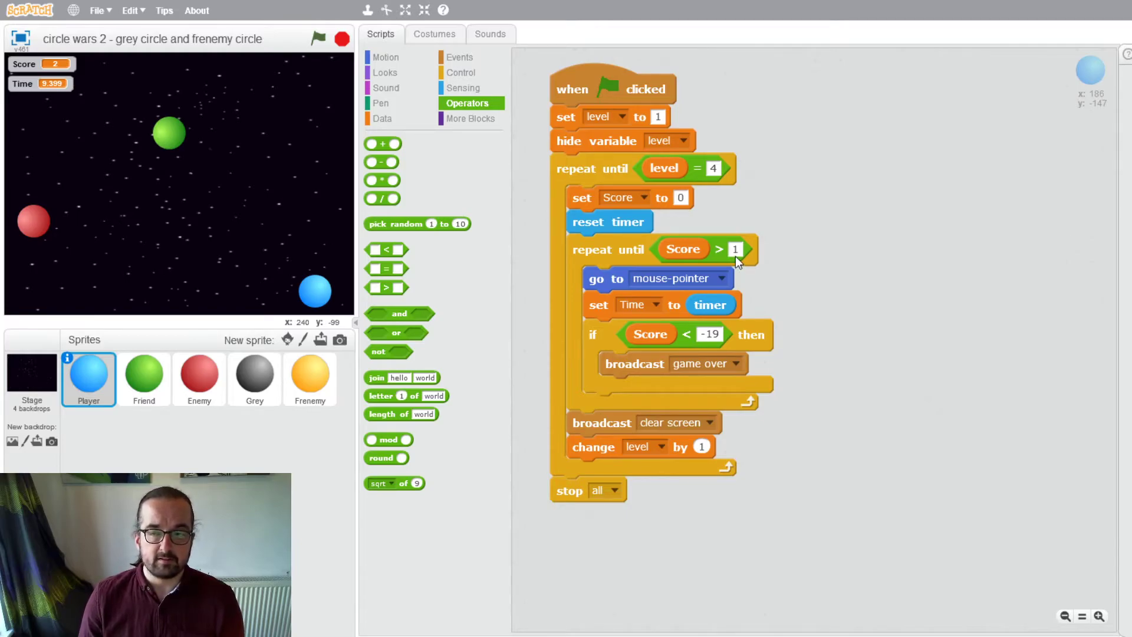
Set the inner repeat-until condition in the Player script to Score > 19
left_click(735, 256)
type("19")
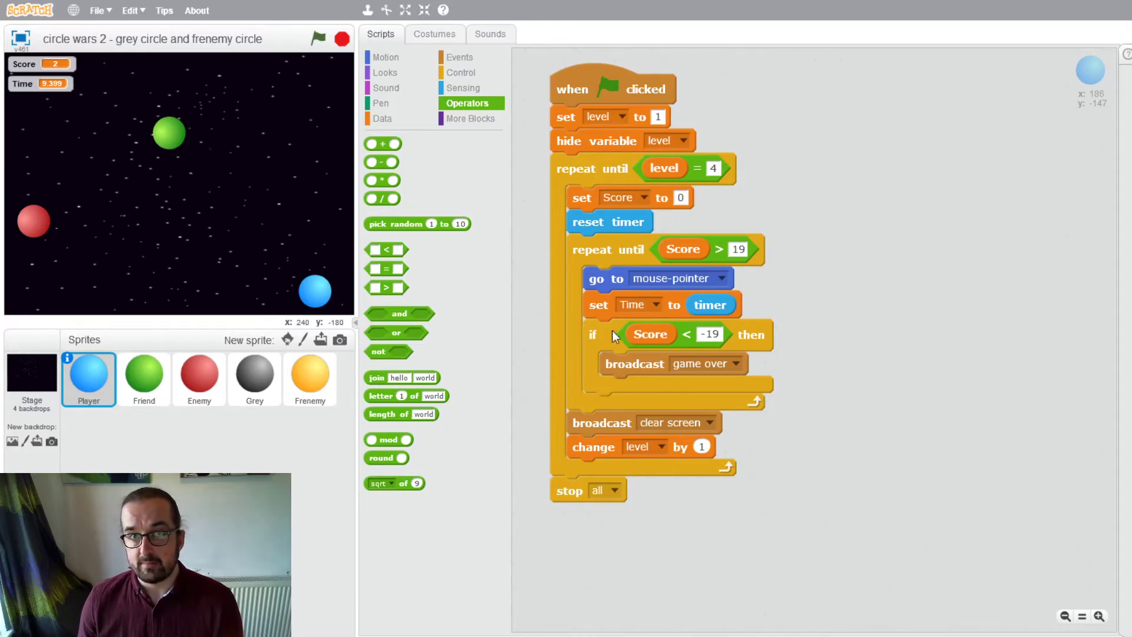
Paint a new sprite in vector mode and add the yellow Helvetica text "Level 1" to its costume
left_click(304, 340)
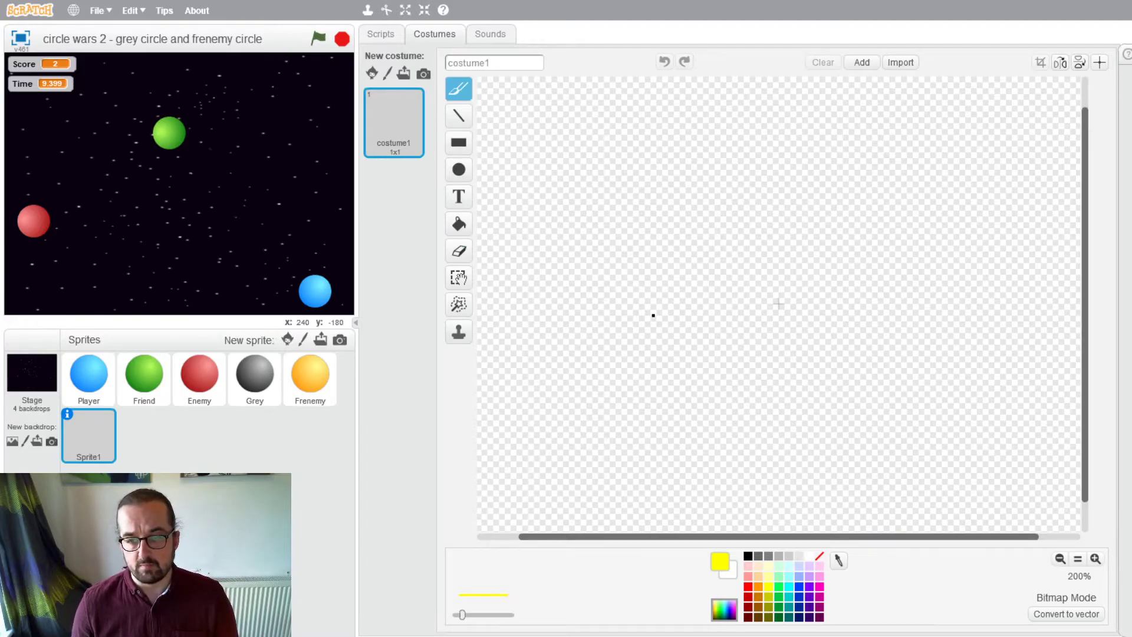
left_click(1063, 615)
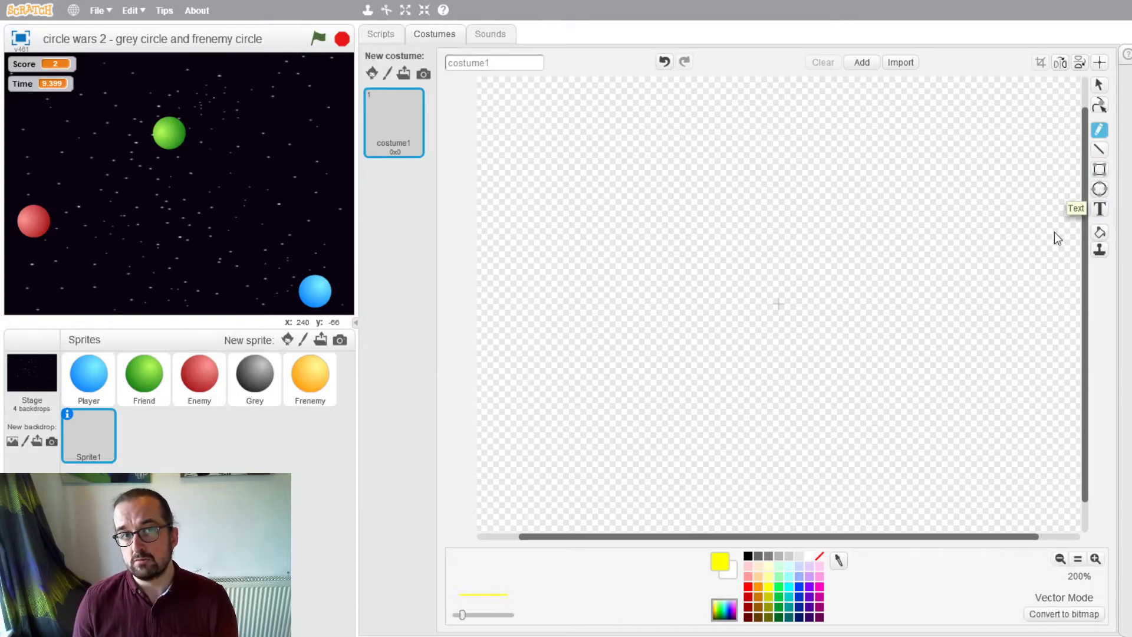
left_click(1099, 213)
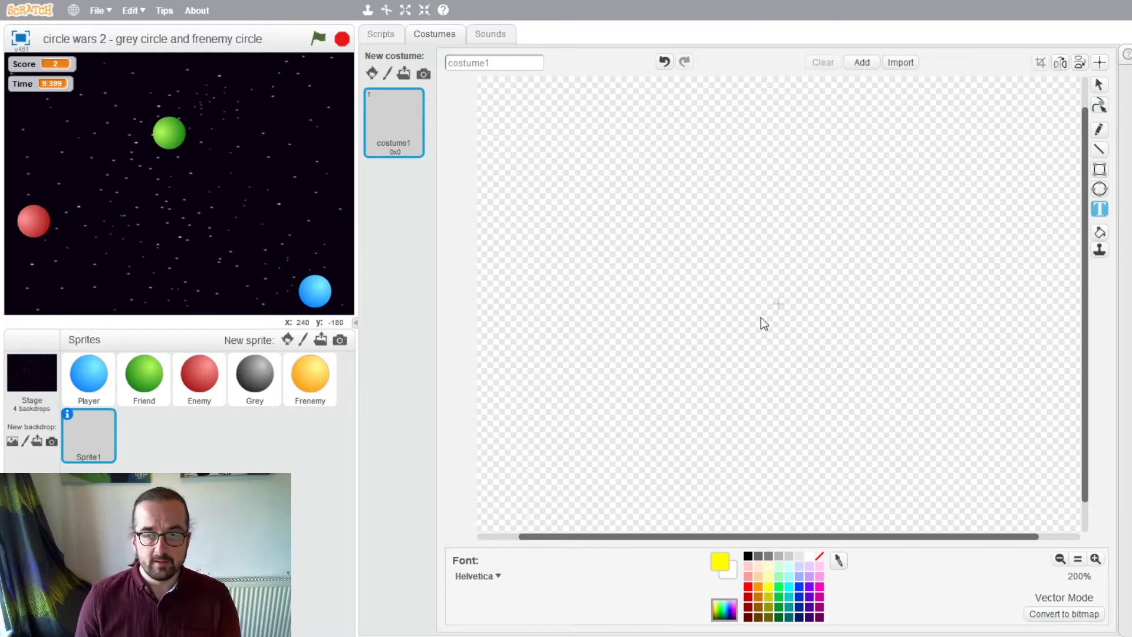
left_click(678, 304)
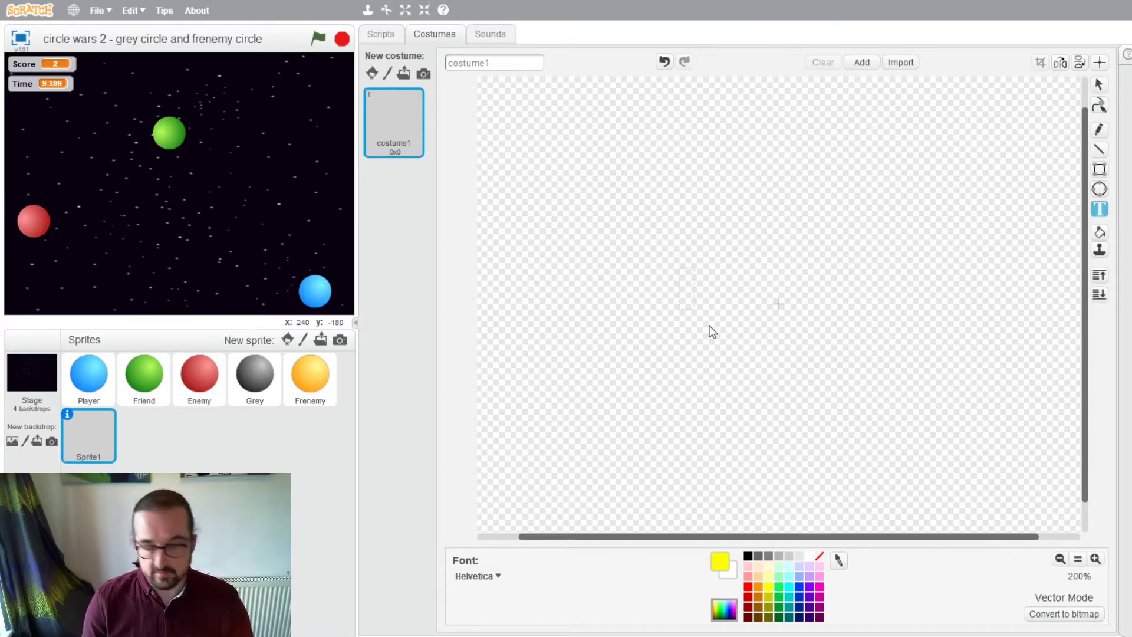
type("Leve")
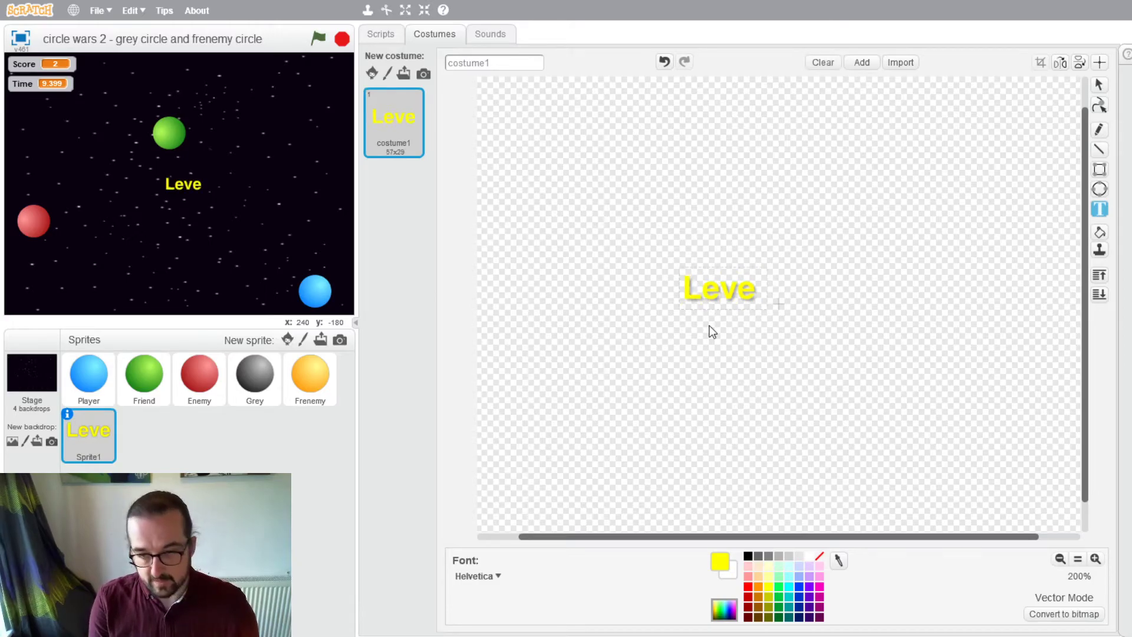
type("l 1")
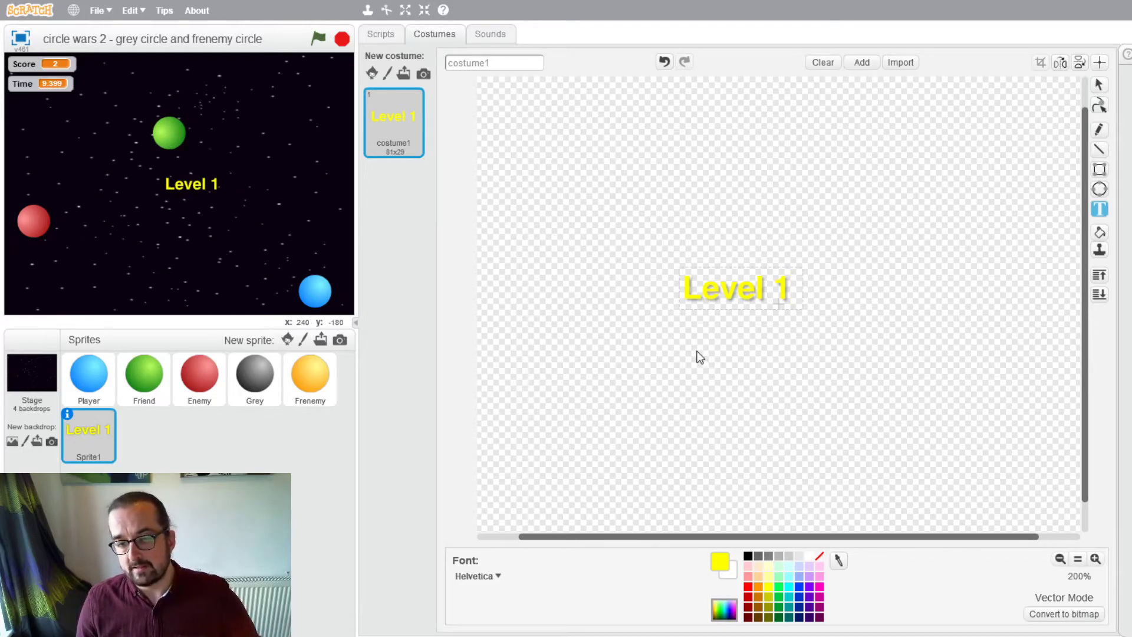
left_click(736, 351)
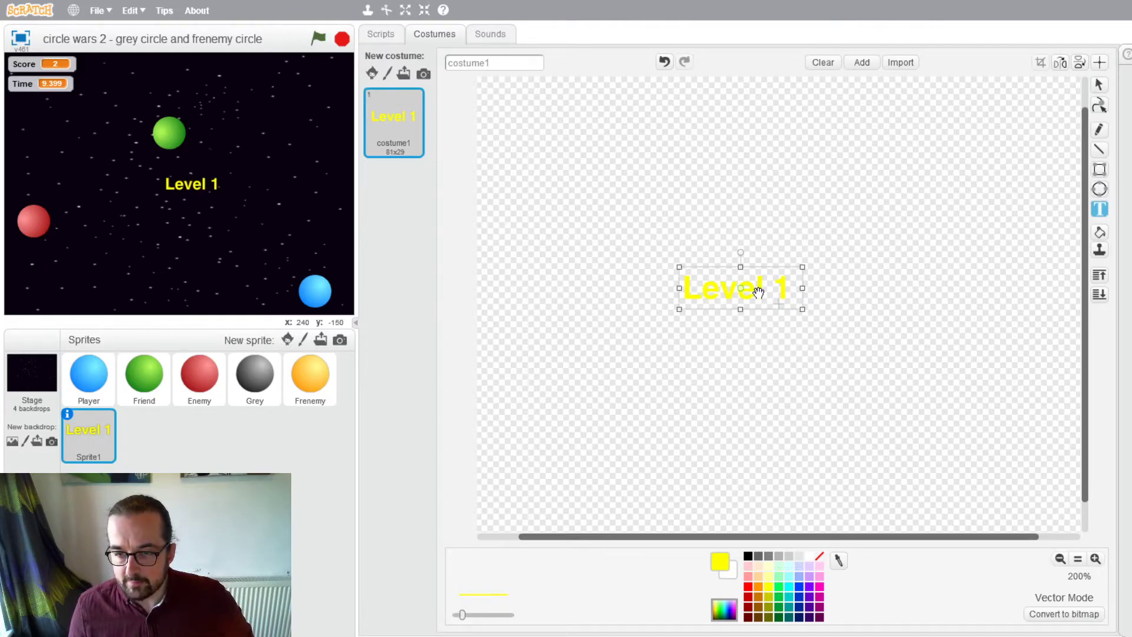
Enlarge the "Level 1" text to about 182x65 and centre it on the costume's centre mark
mouse_move(755, 291)
left_mouse_down()
mouse_move(775, 295)
mouse_move(751, 286)
left_mouse_up()
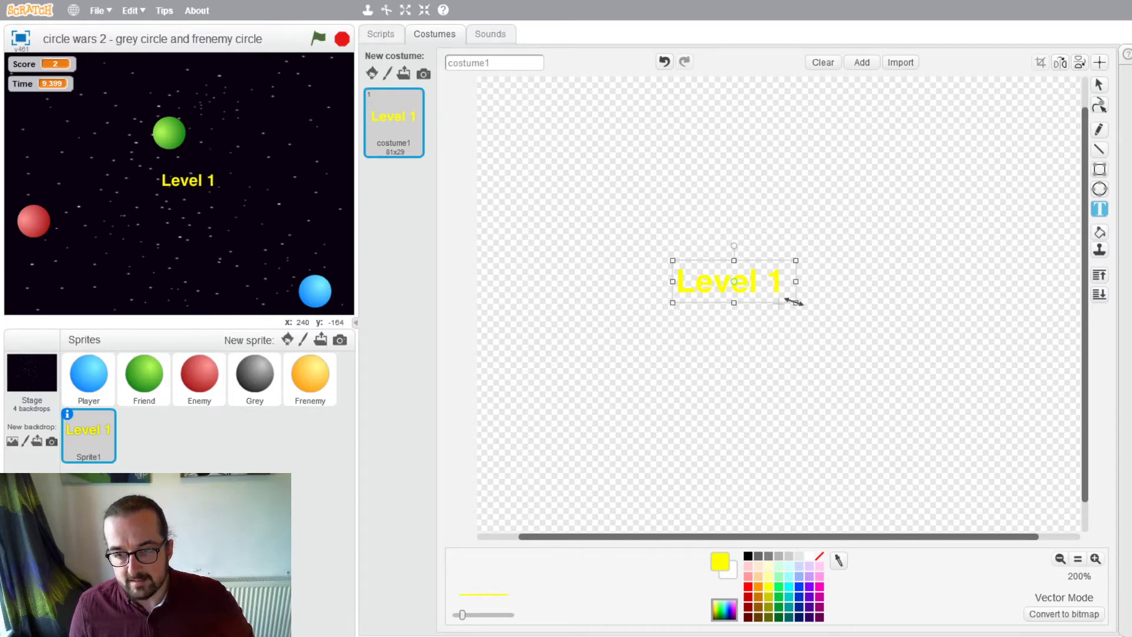
left_click_drag(793, 304, 948, 397)
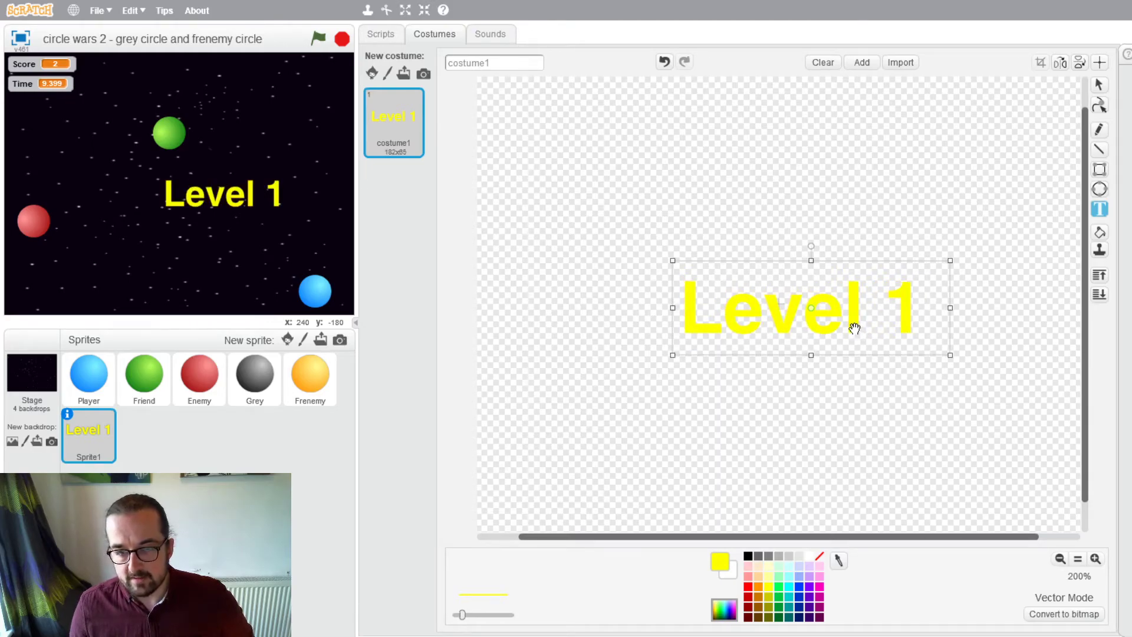
left_click_drag(855, 328, 843, 328)
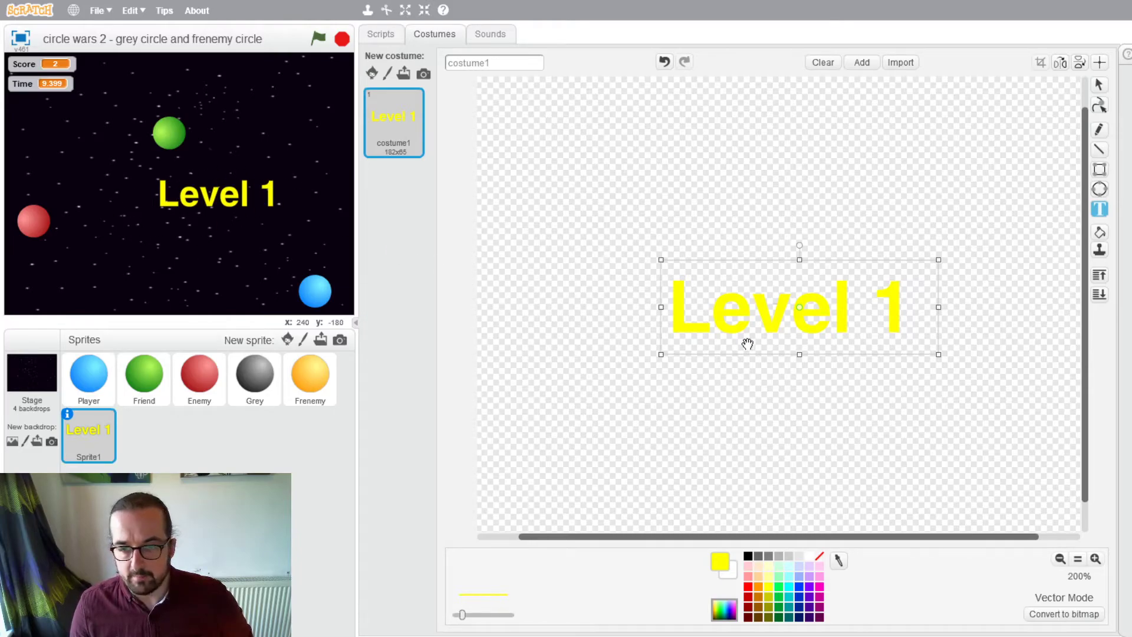
left_click_drag(799, 316, 774, 358)
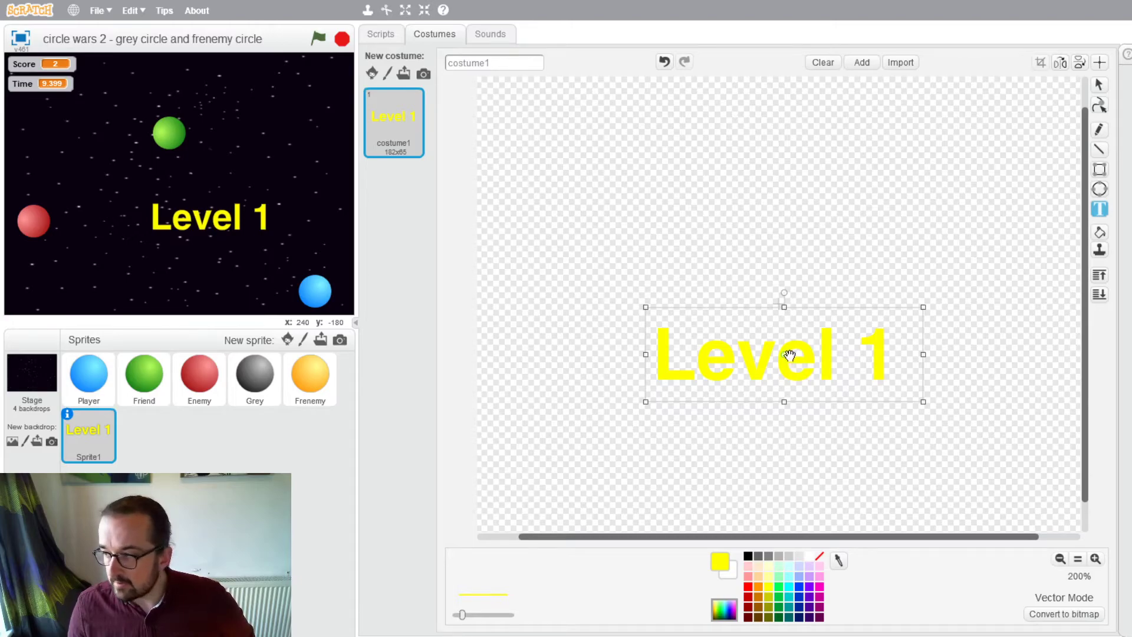
left_click_drag(780, 373, 801, 320)
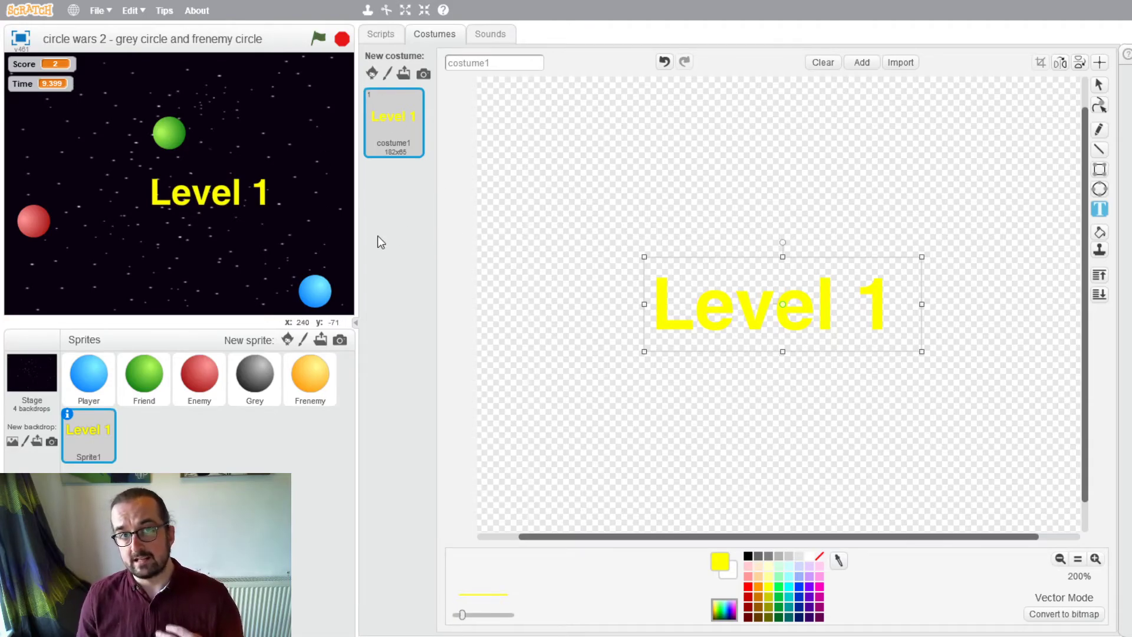
Duplicate the "Level 1" costume and change the copy's text to "Level 2"
right_click(391, 115)
left_click(437, 131)
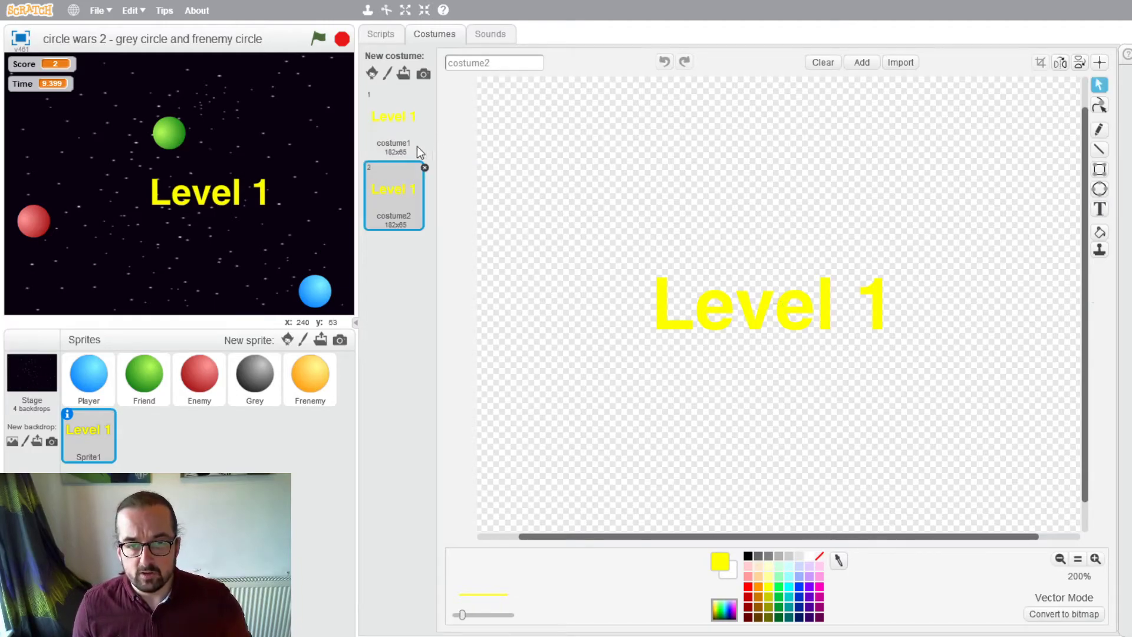
double_click(882, 306)
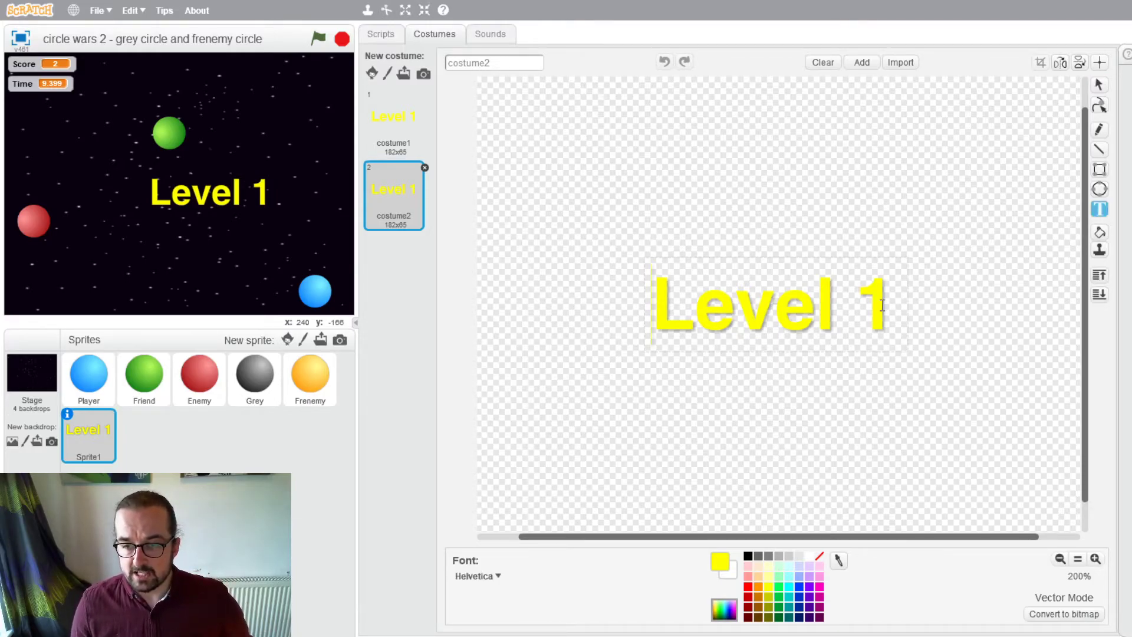
left_click_drag(863, 300, 893, 301)
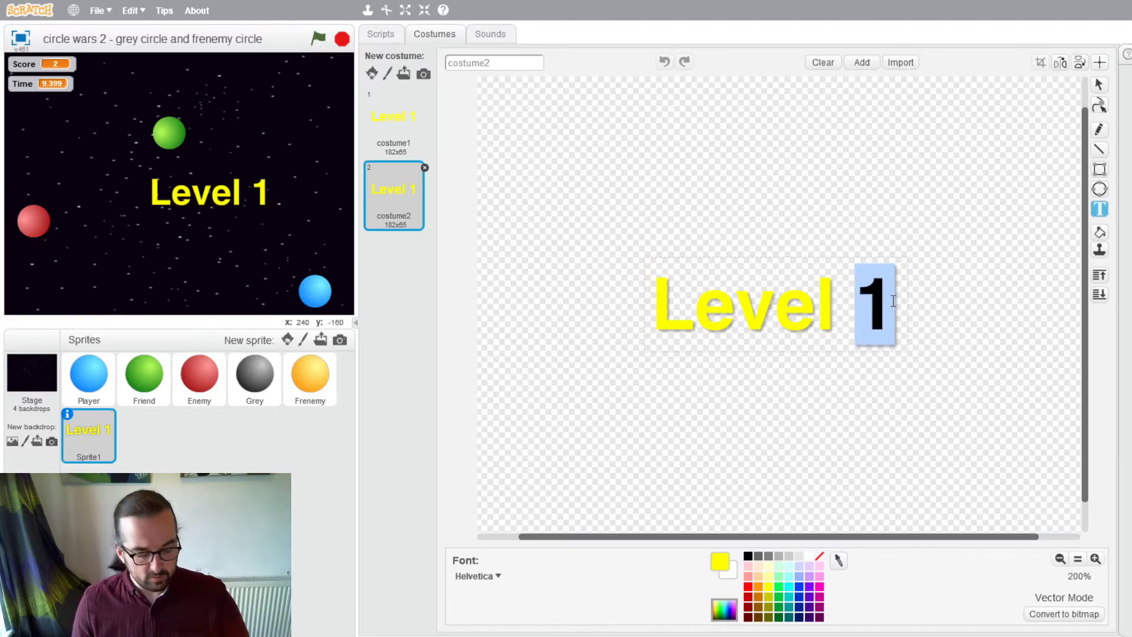
type("2")
left_click(742, 221)
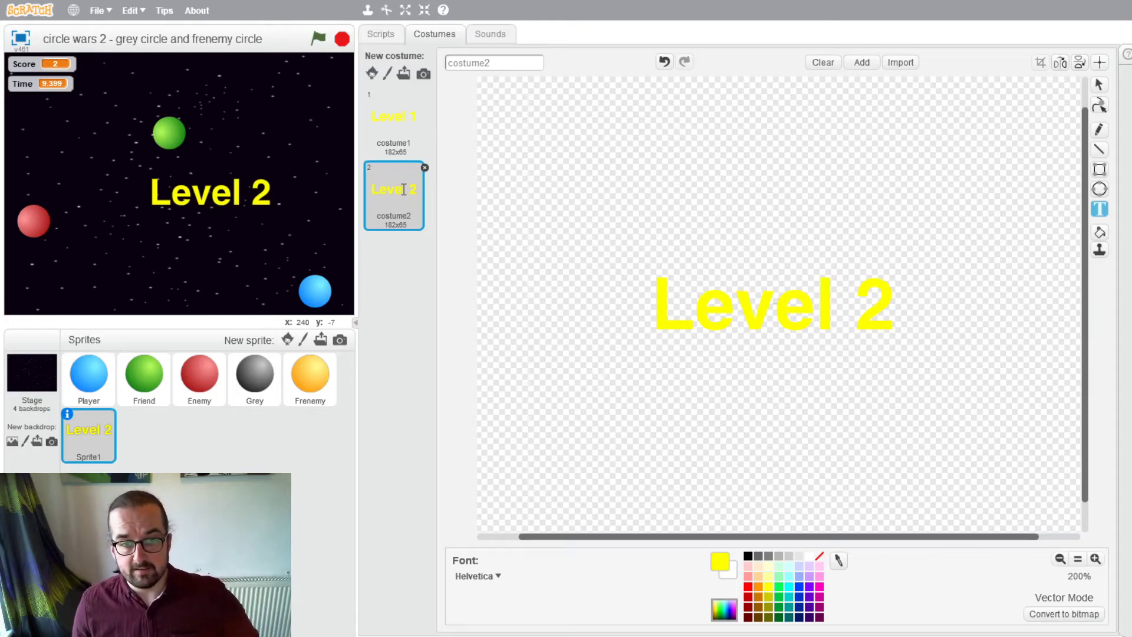
Duplicate the "Level 2" costume and change the copy's text to "Level 3"
right_click(403, 190)
left_click(446, 198)
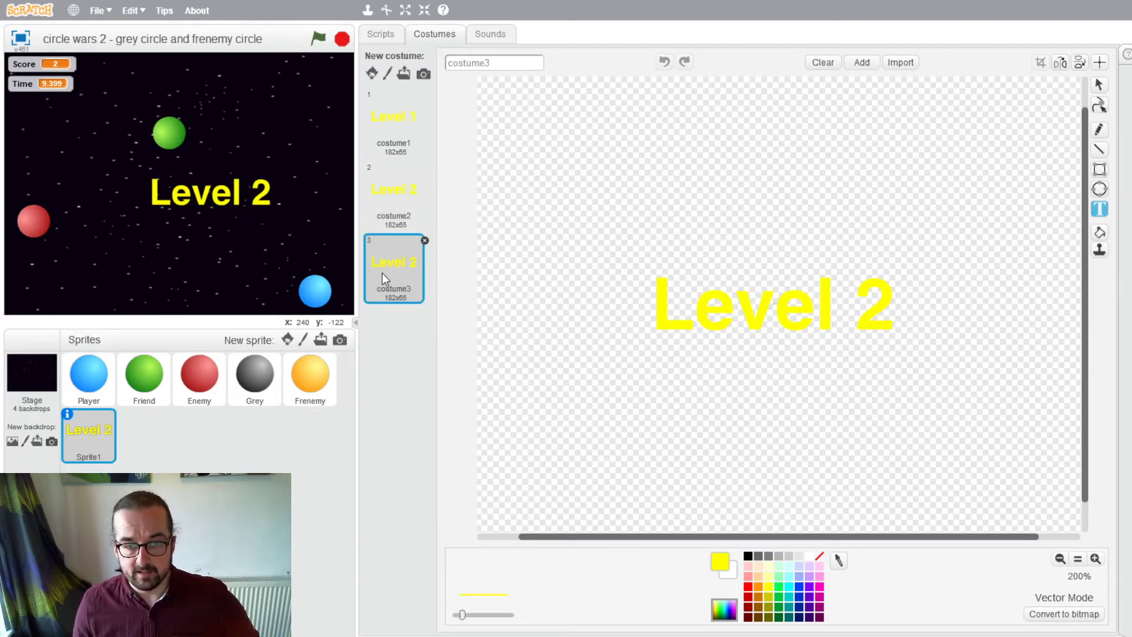
double_click(870, 307)
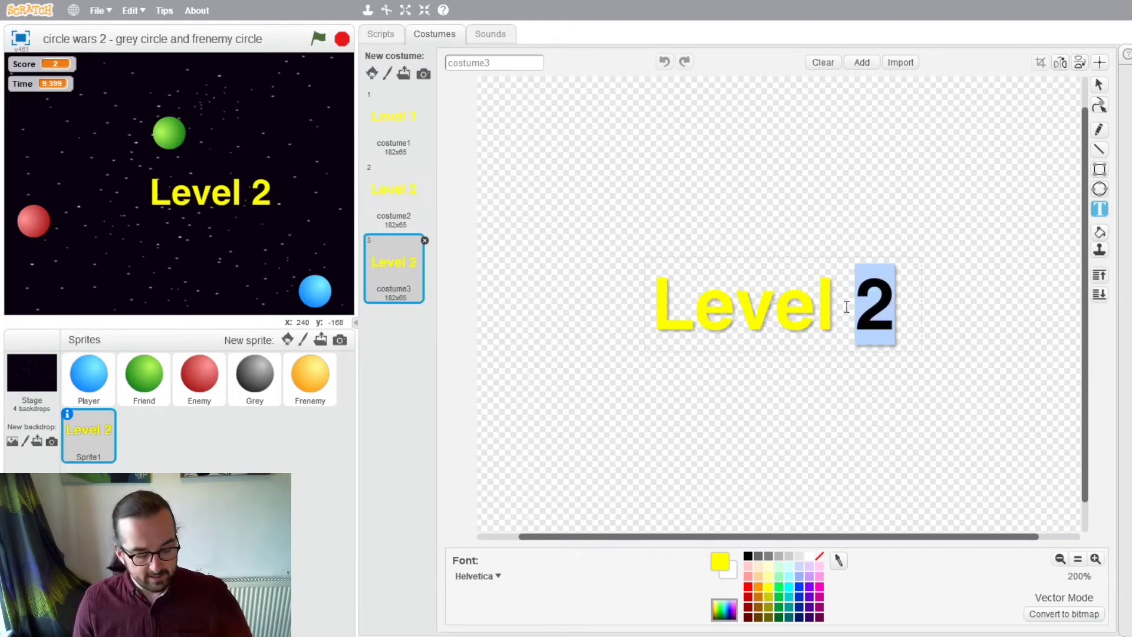
type("3")
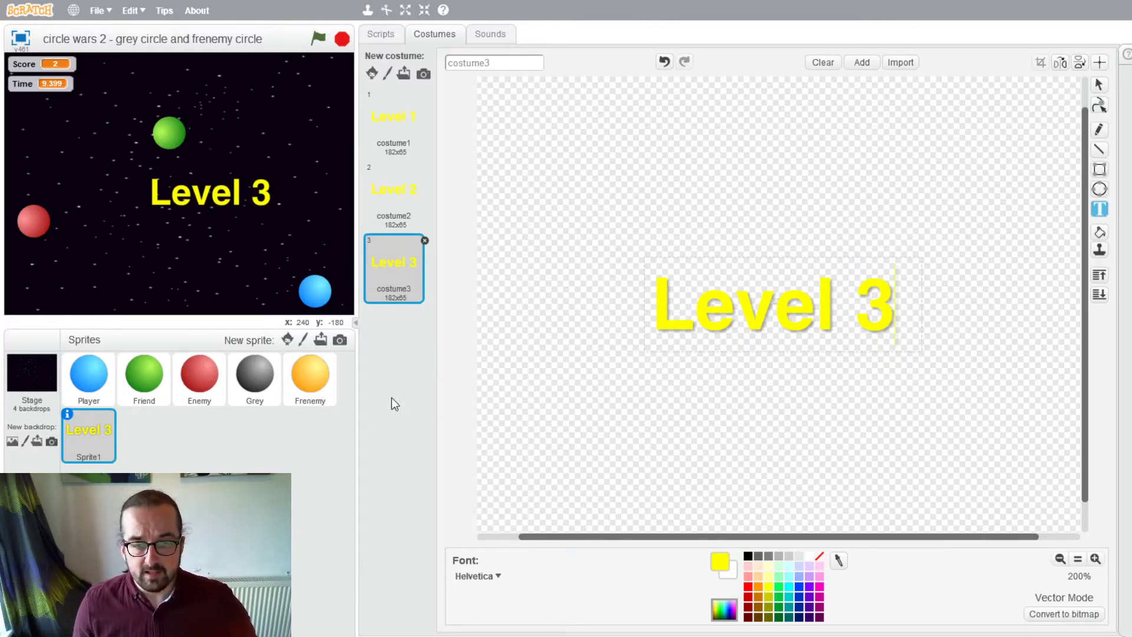
Duplicate the "Level 3" costume and replace the copy's whole text with "You win!"
right_click(401, 273)
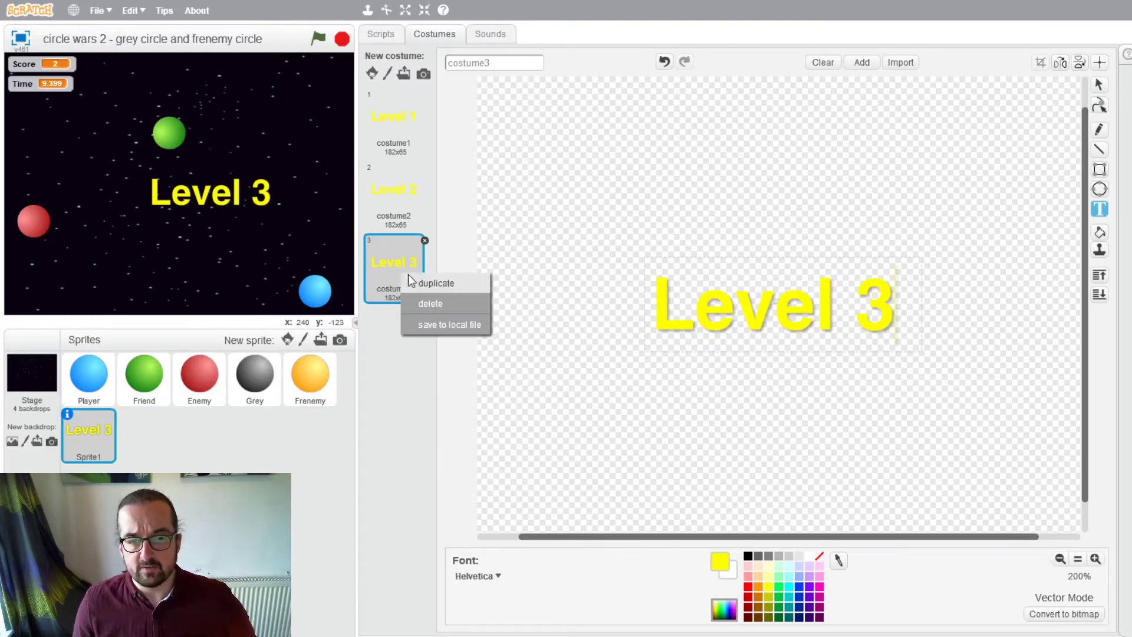
left_click(444, 285)
left_click(773, 311)
double_click(773, 310)
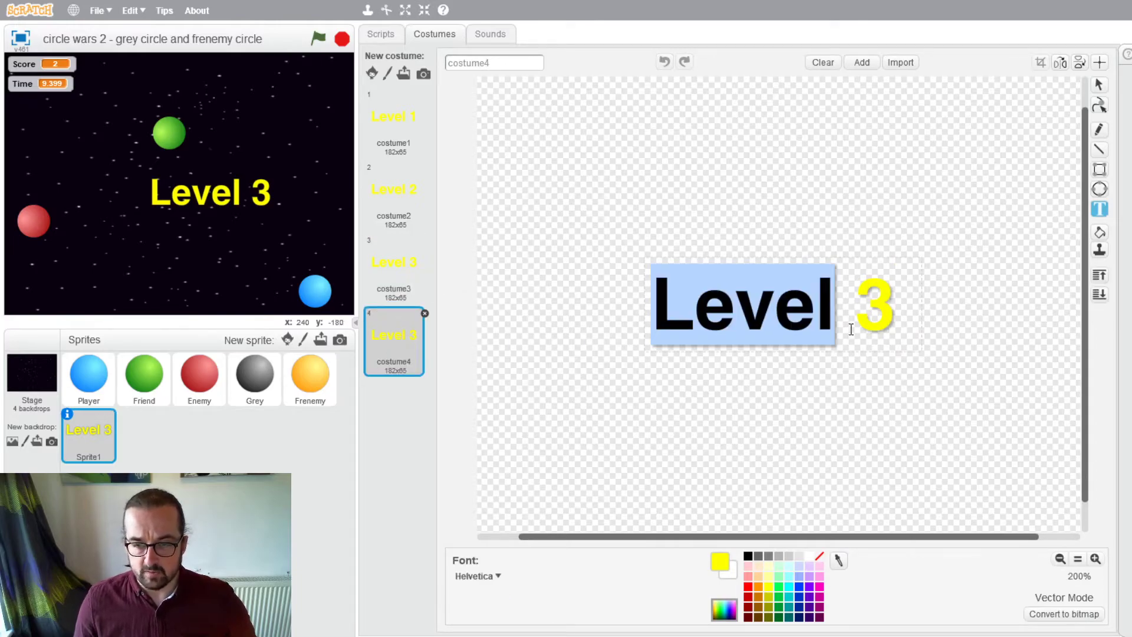
left_click(891, 311)
left_click_drag(891, 311, 603, 314)
type("Y")
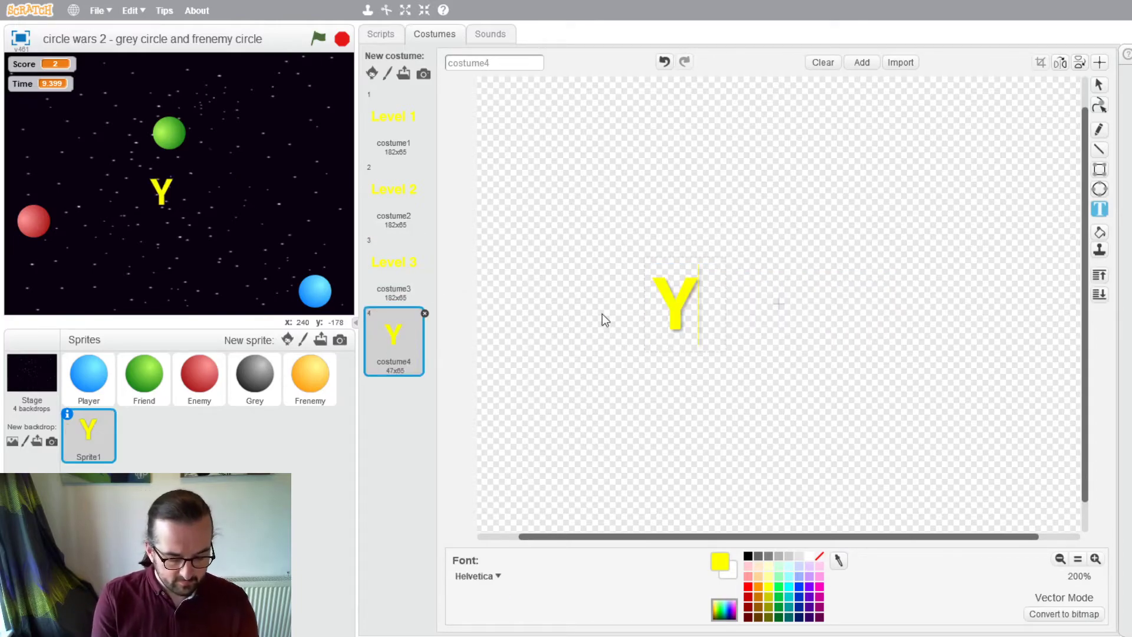
type("ou win!")
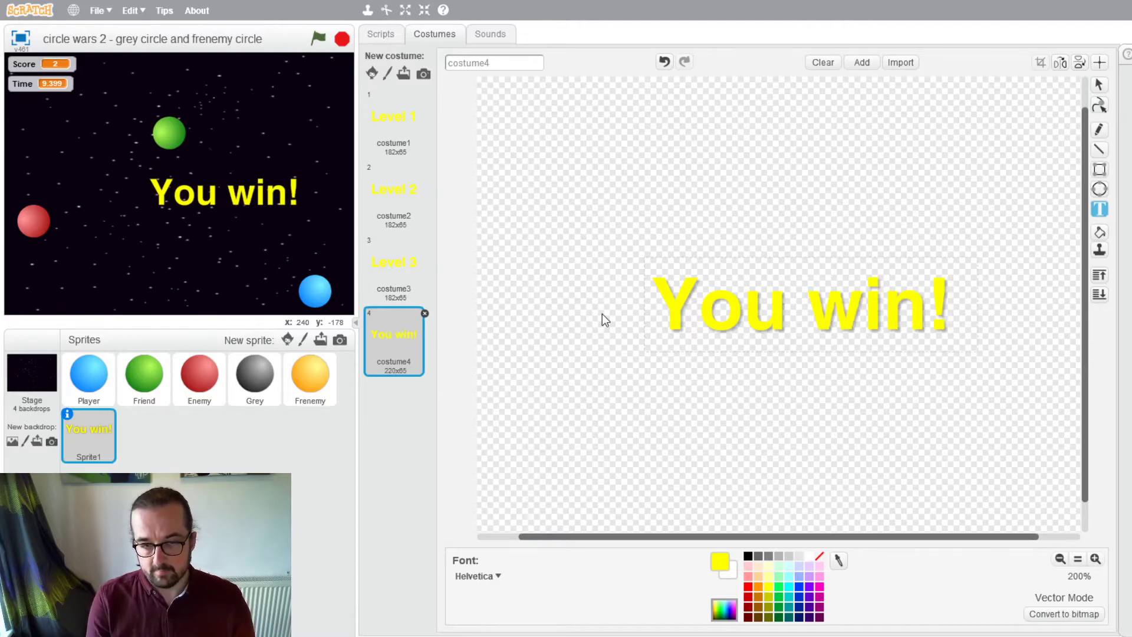
Move the "You win!" text so it is centred on the costume's centre mark
left_click(1099, 86)
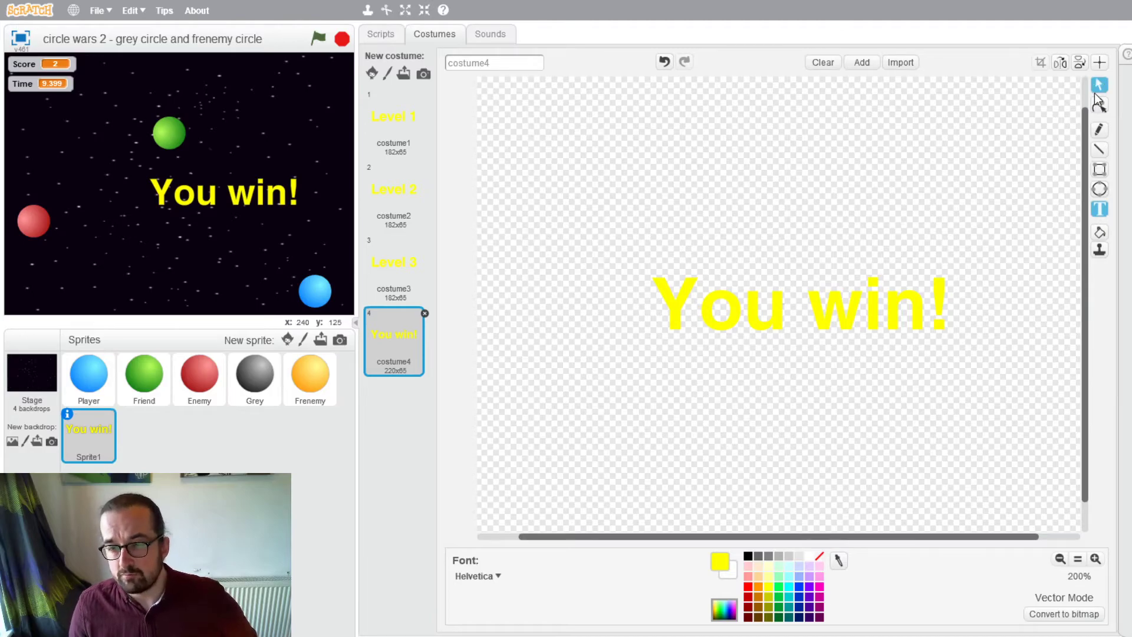
left_click(859, 306)
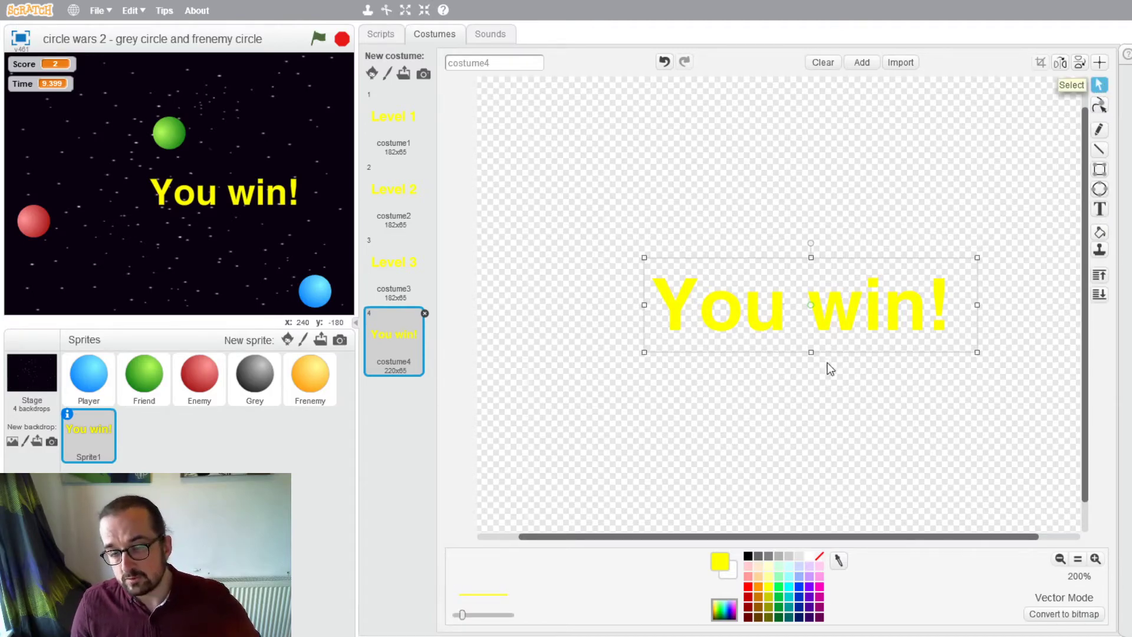
left_click_drag(843, 322, 817, 319)
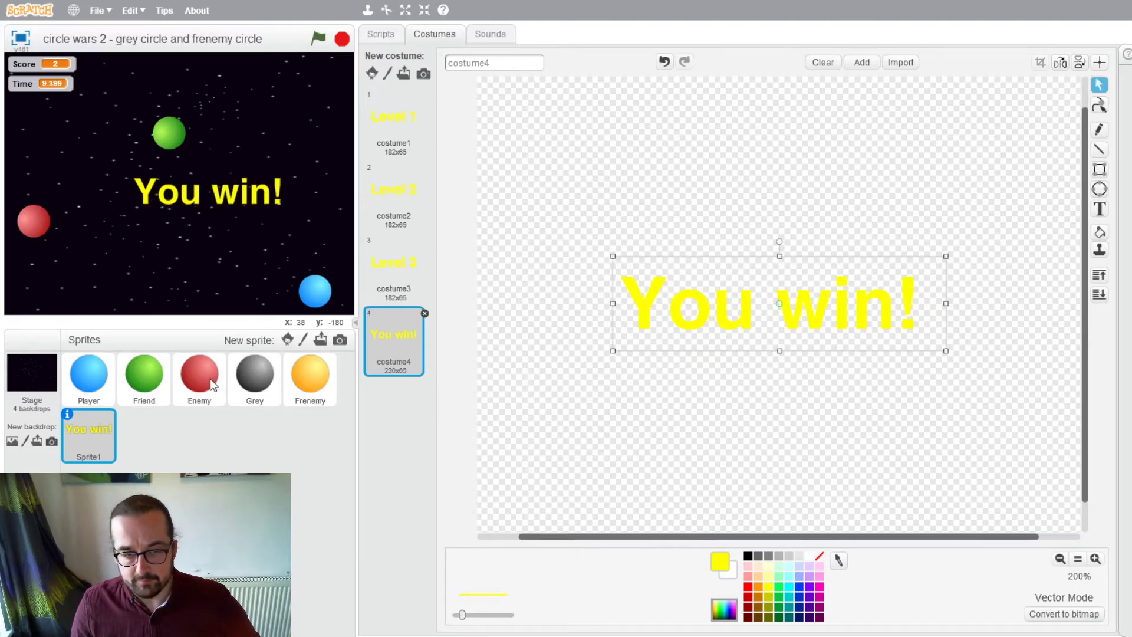
Duplicate the "You win!" costume and turn the copy into a centred "Game over" text without an exclamation mark
right_click(394, 346)
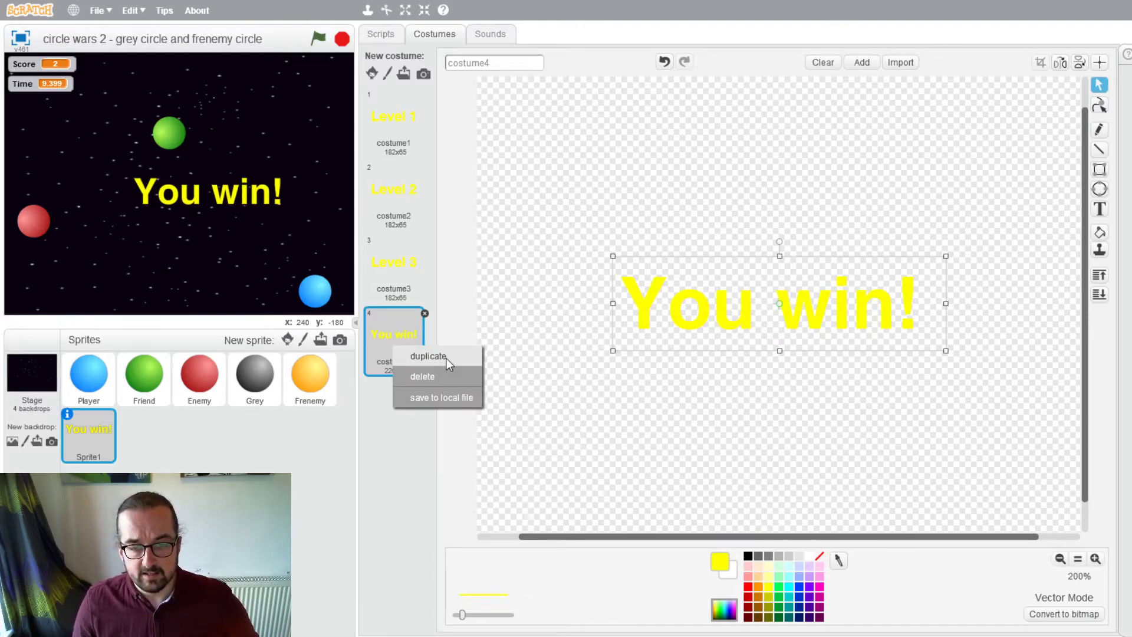
left_click(428, 356)
left_click(1100, 208)
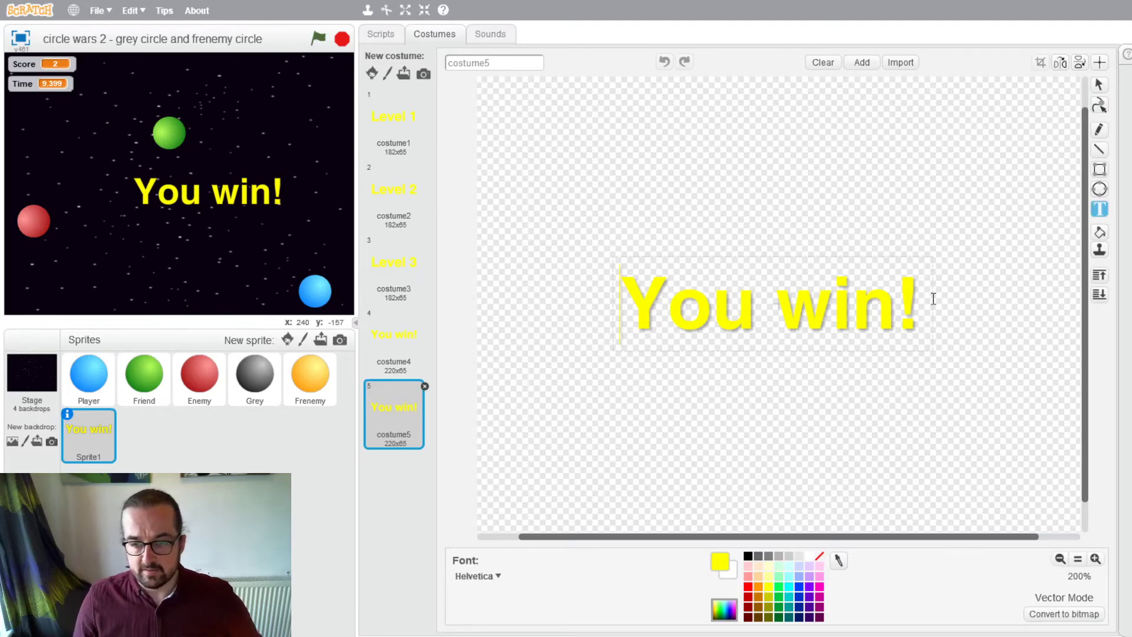
left_click_drag(897, 298, 623, 310)
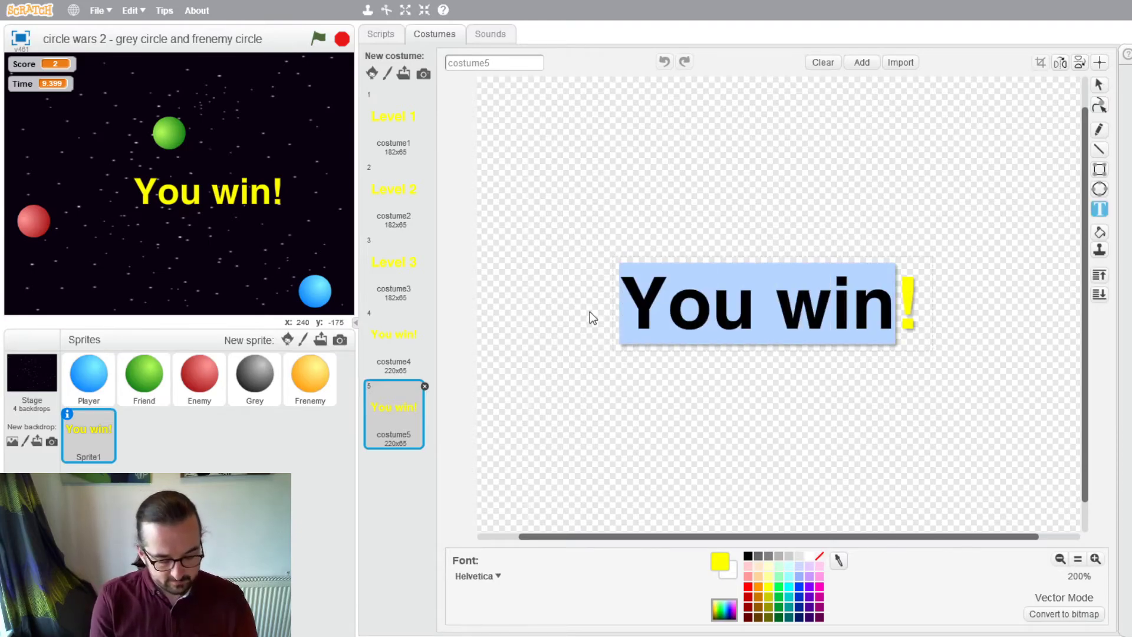
type("Game over!")
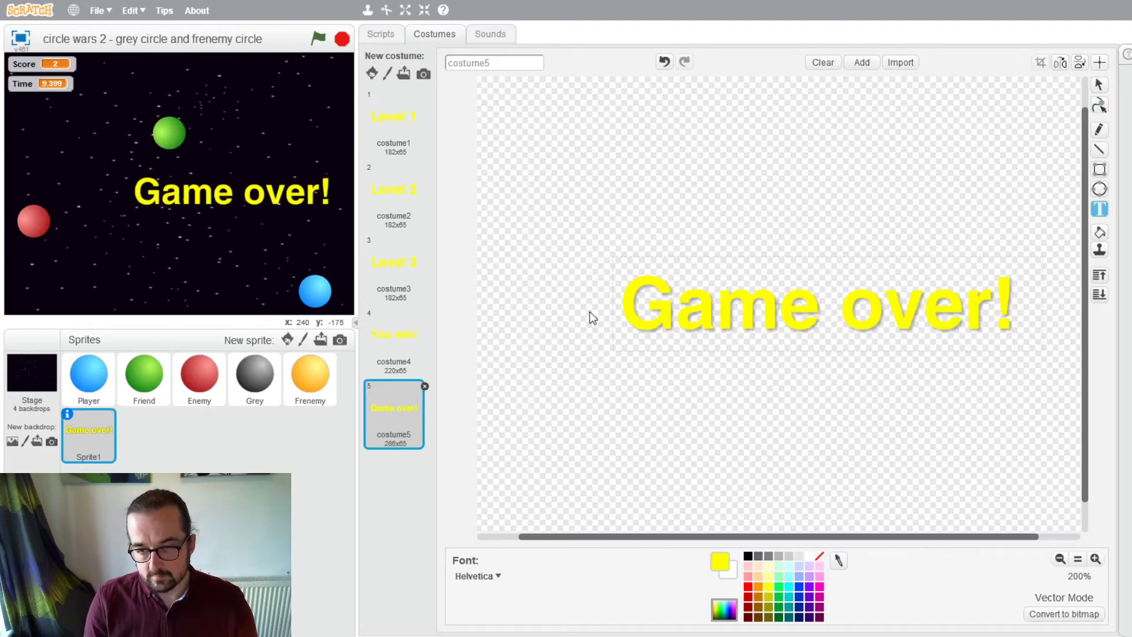
key("Delete")
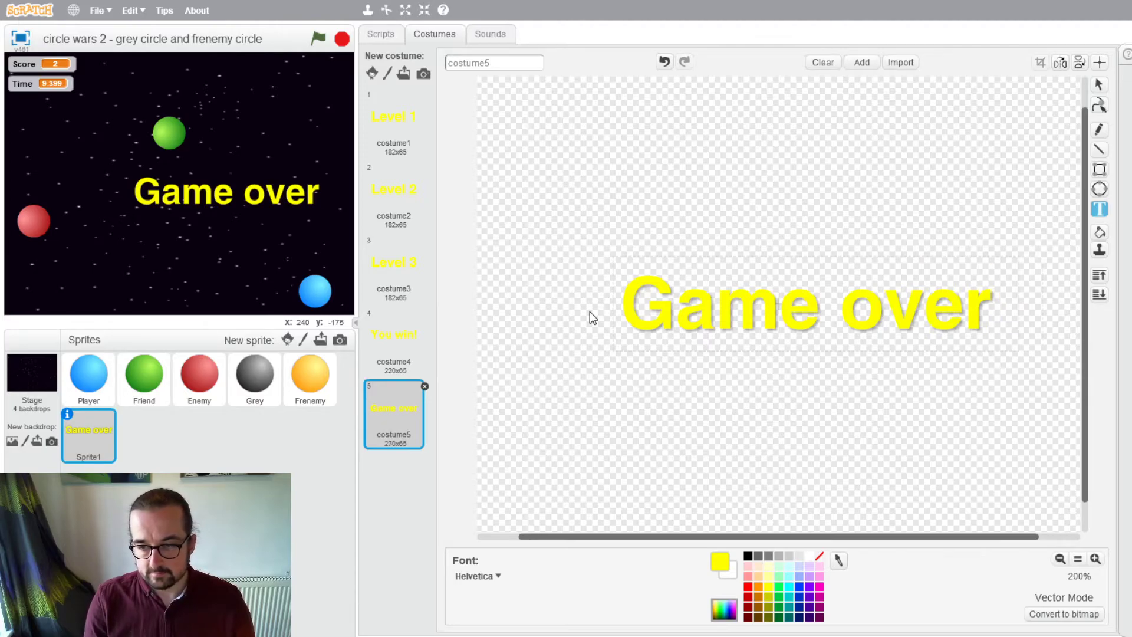
left_click(660, 387)
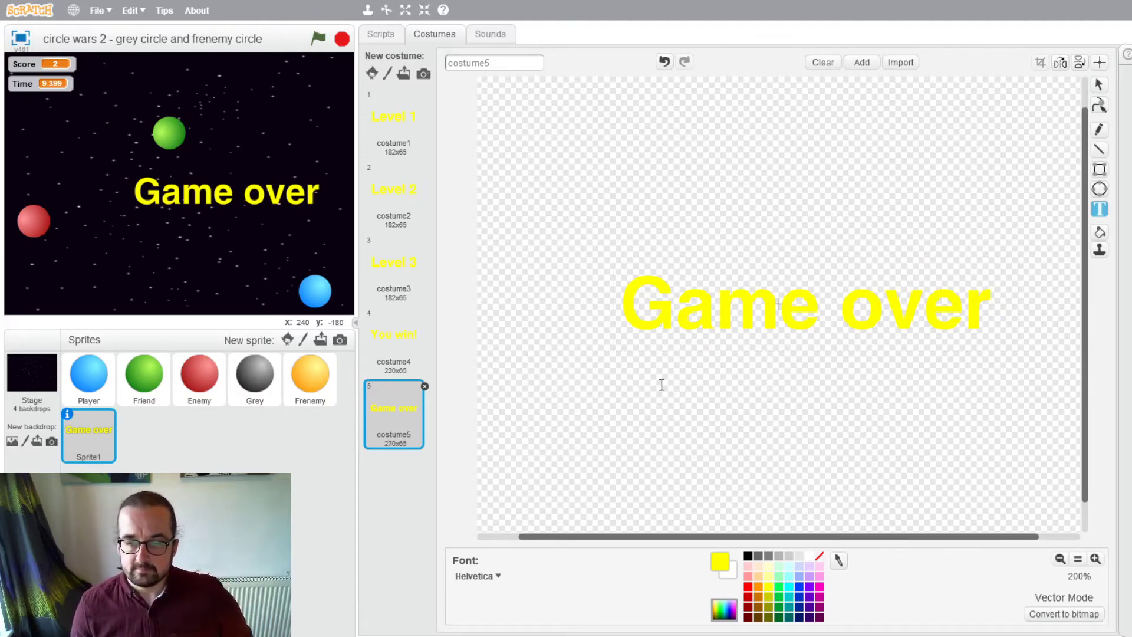
left_click(1101, 85)
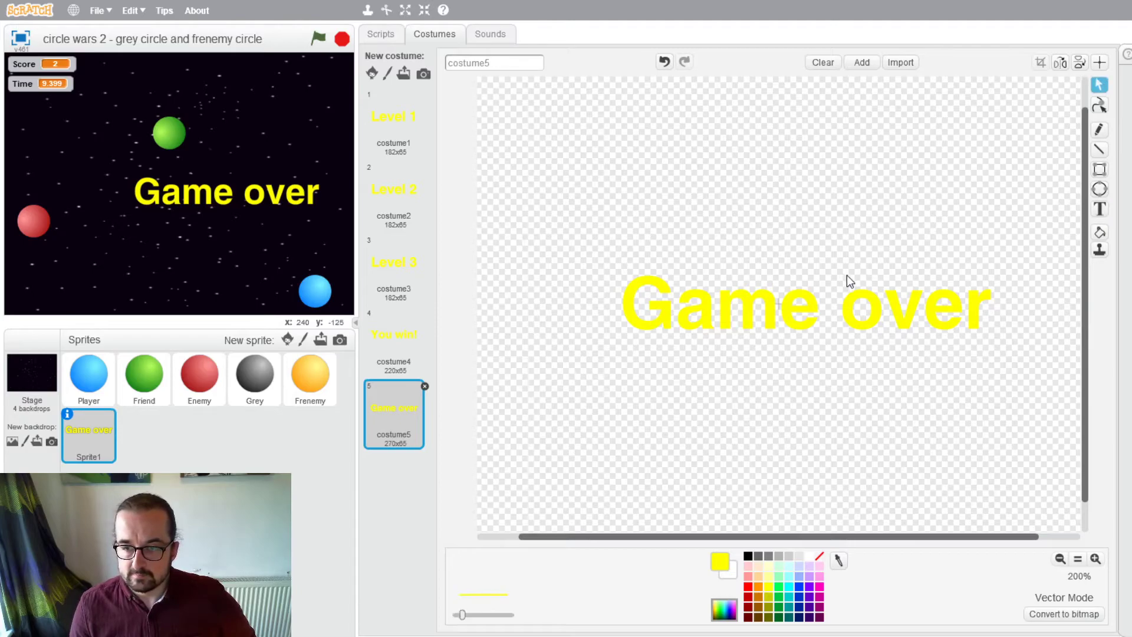
left_click_drag(816, 307, 780, 308)
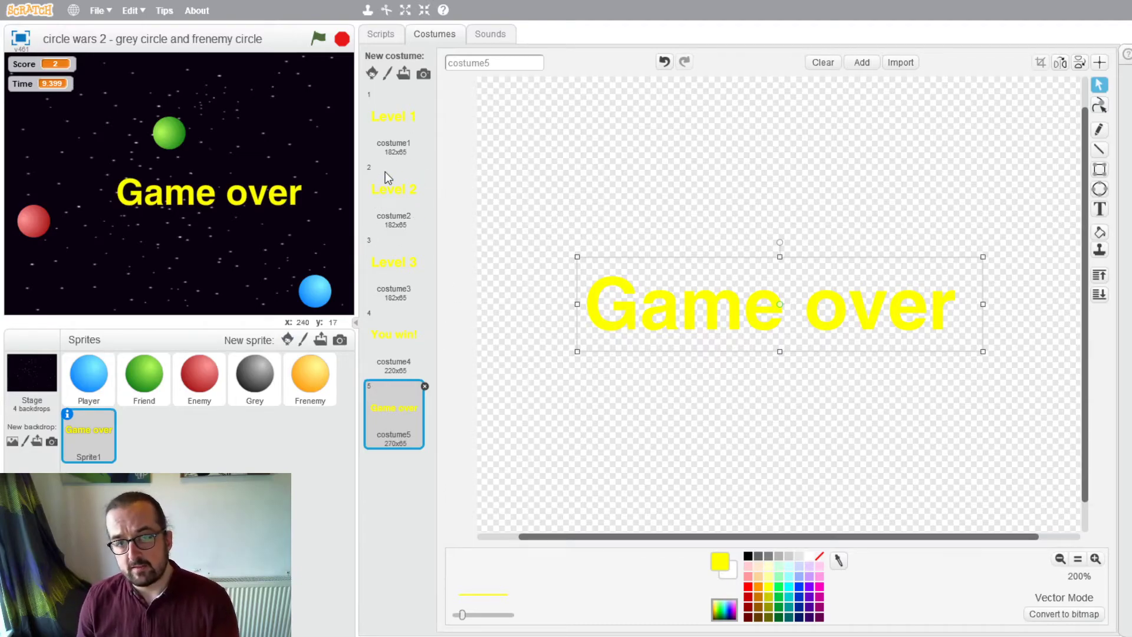
Review the message sprite's Level 1, "You win!" and "Game over" costumes and the Player sprite's script with its broadcasts
left_click(395, 133)
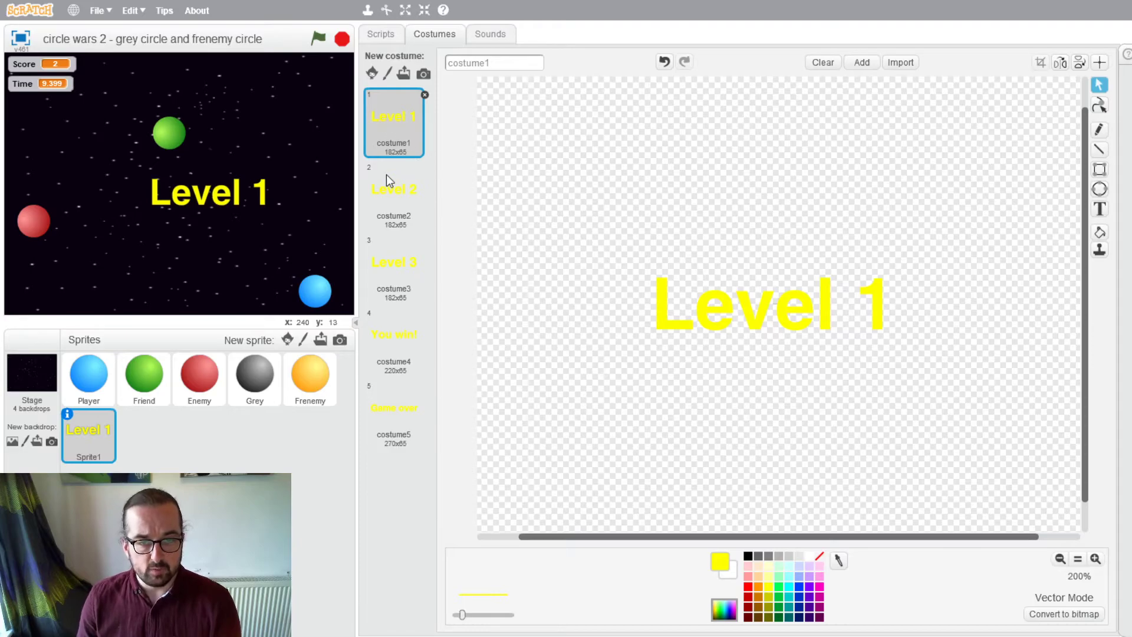
left_click(380, 333)
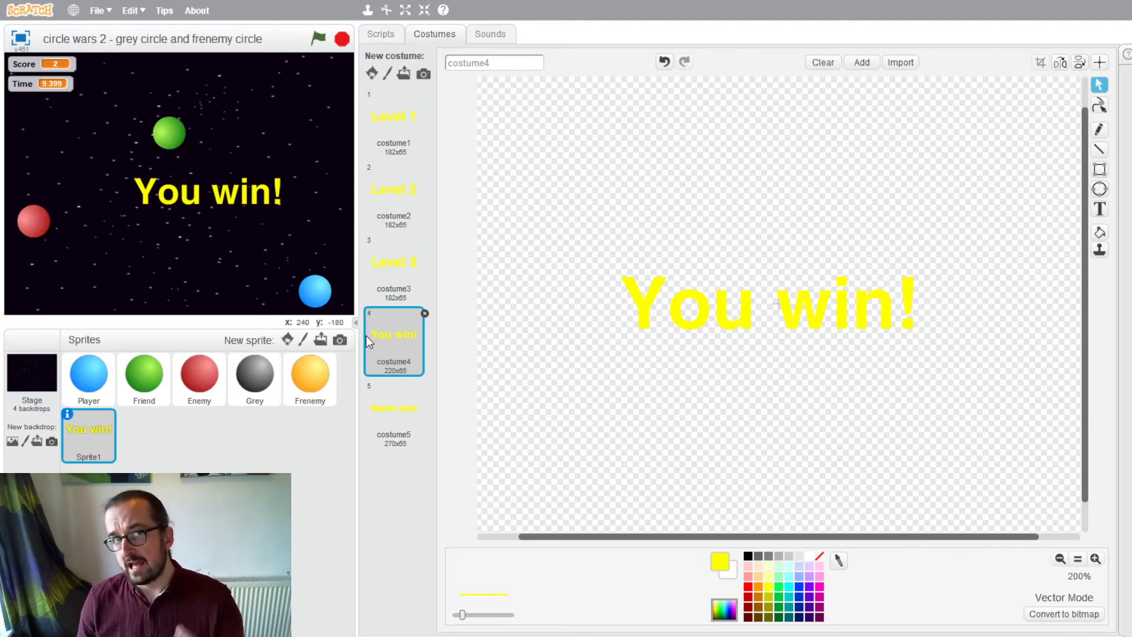
left_click(395, 422)
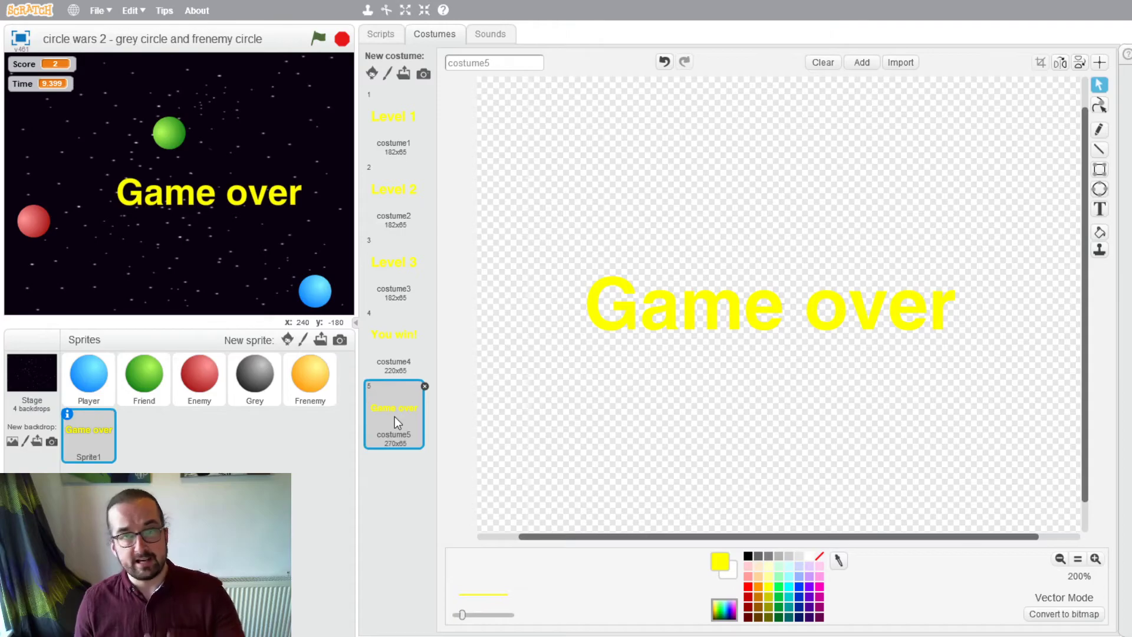
left_click(388, 37)
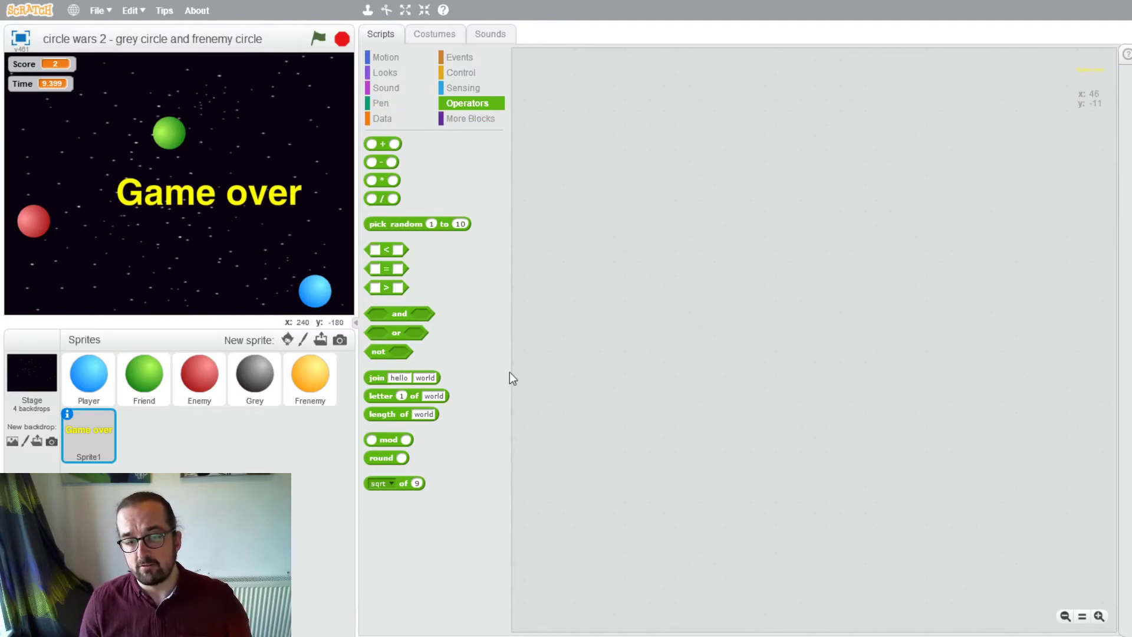
left_click(108, 384)
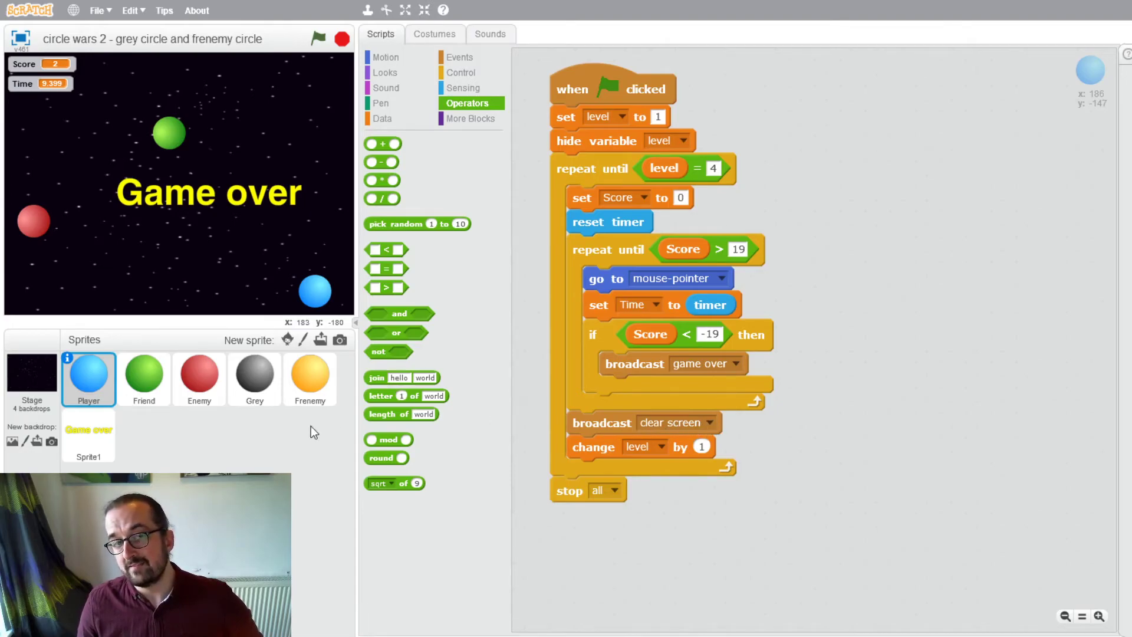
left_click(144, 381)
left_click(95, 435)
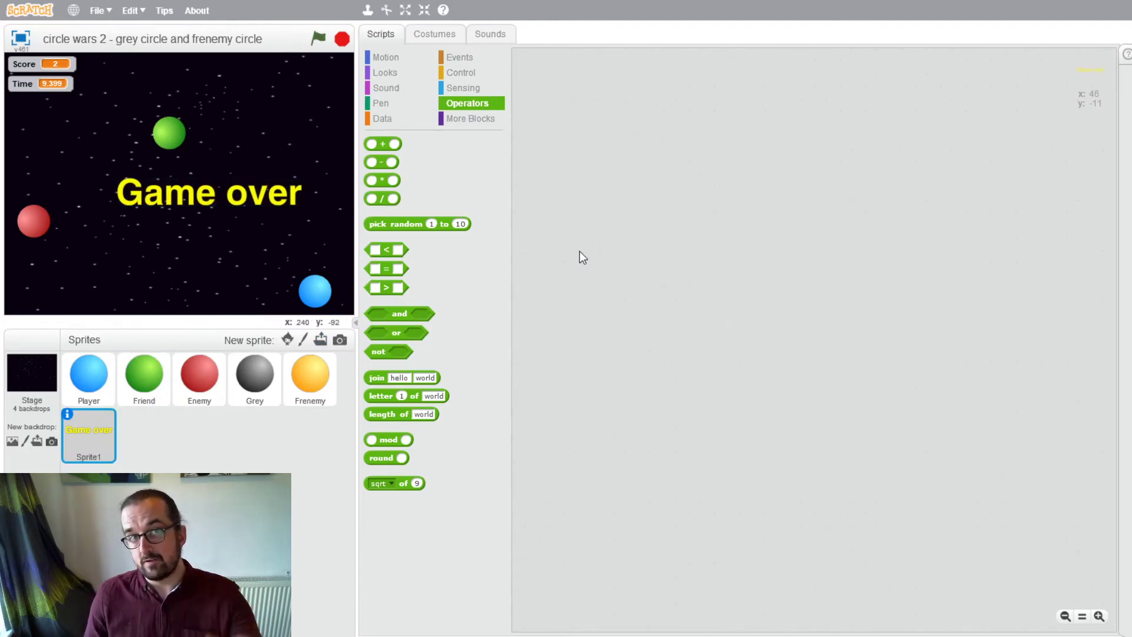
left_click(72, 377)
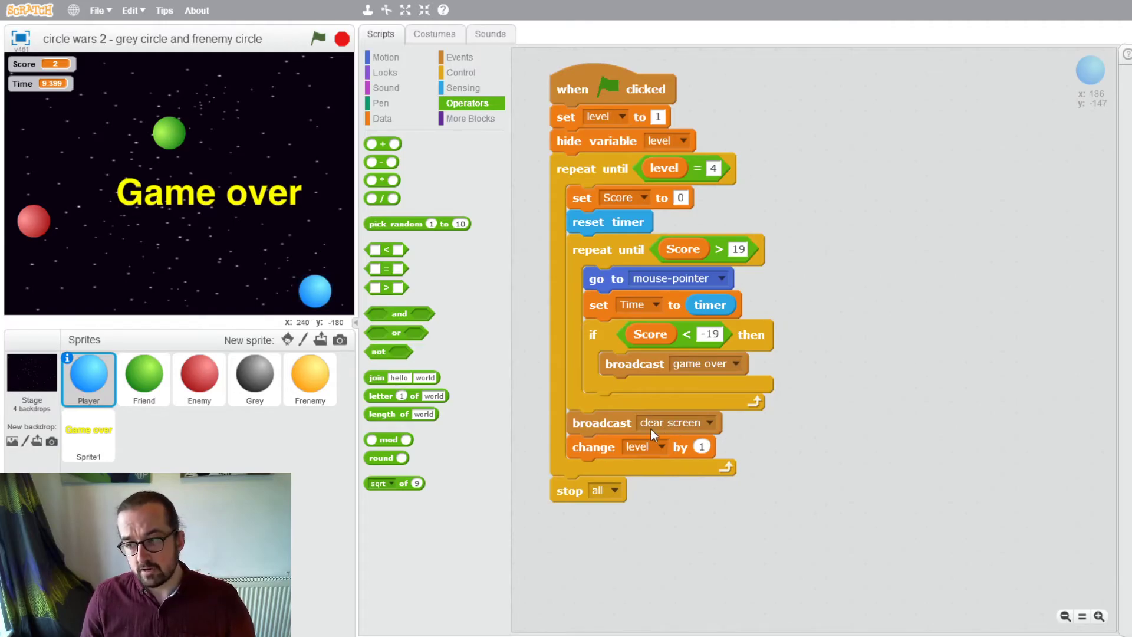
Start a green-flag script on the message sprite with a go to block set to x 0, y 0
left_click(98, 427)
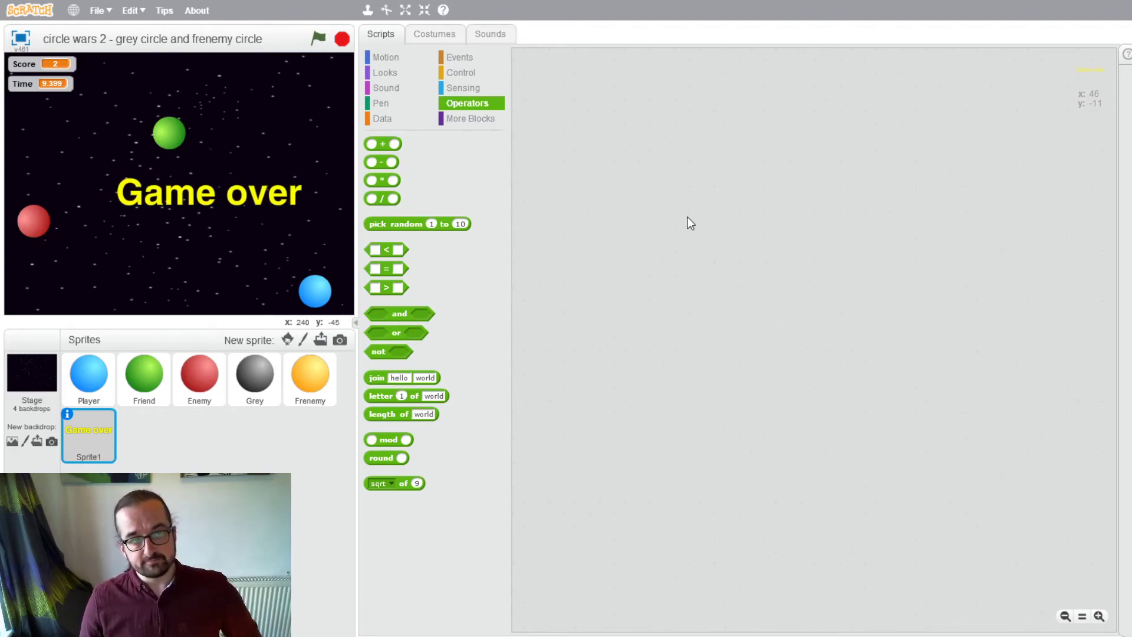
left_click(453, 58)
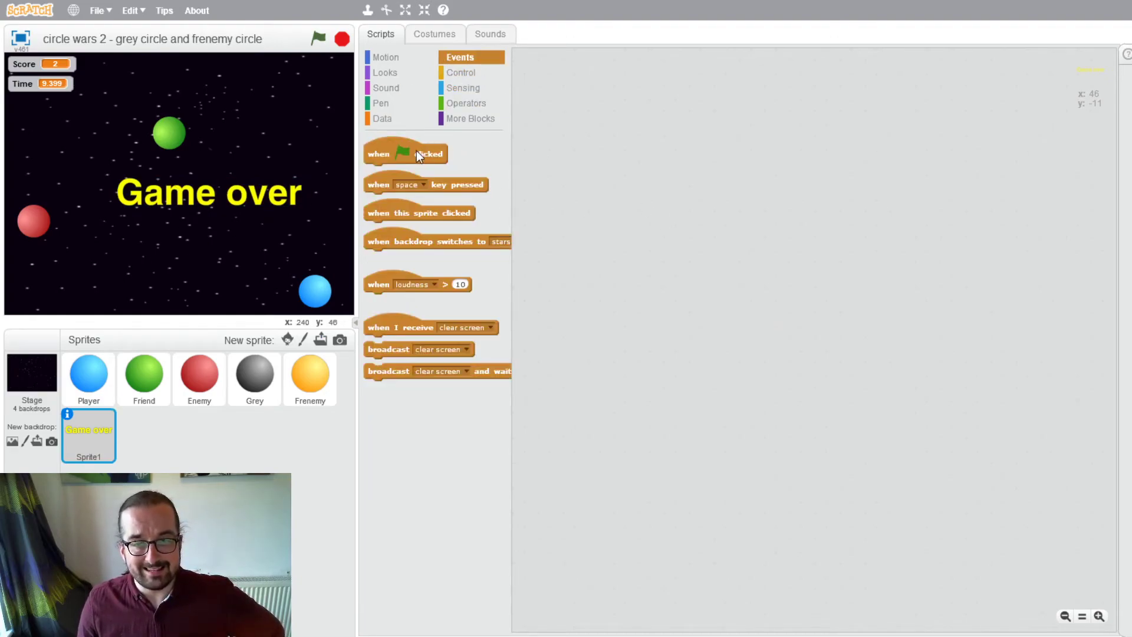
left_click_drag(416, 150, 600, 87)
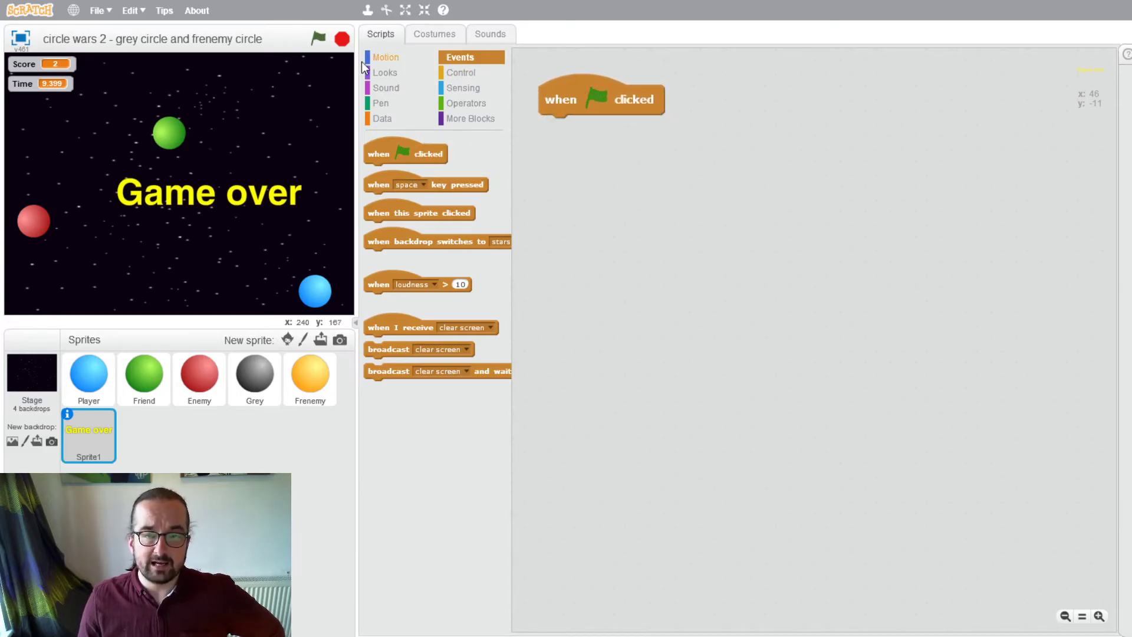
left_click(380, 57)
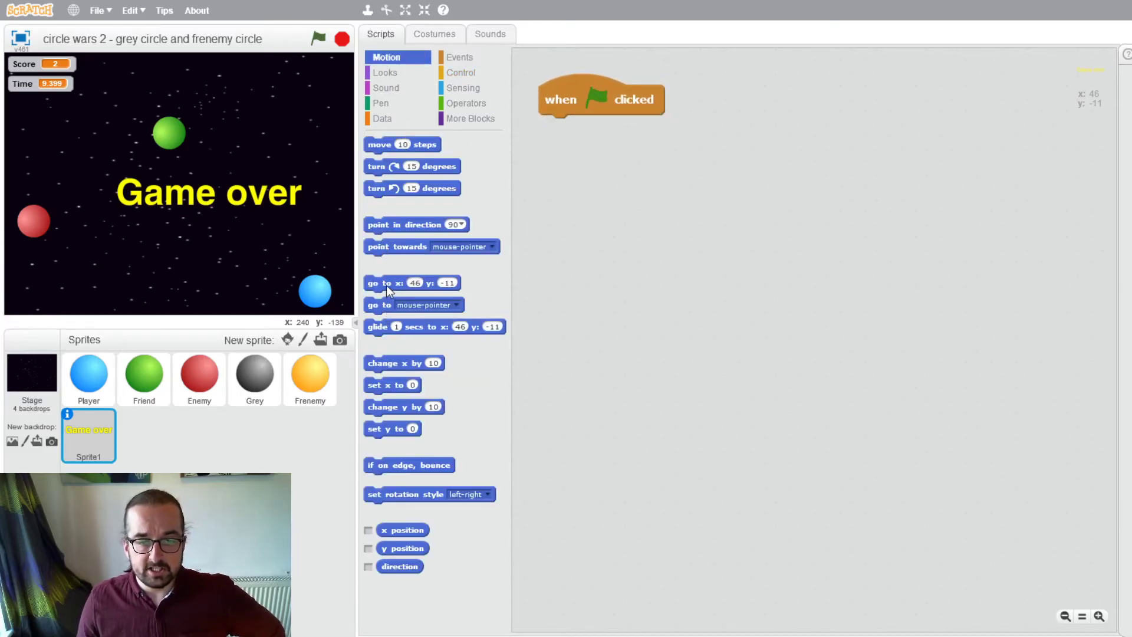
left_click_drag(387, 285, 561, 141)
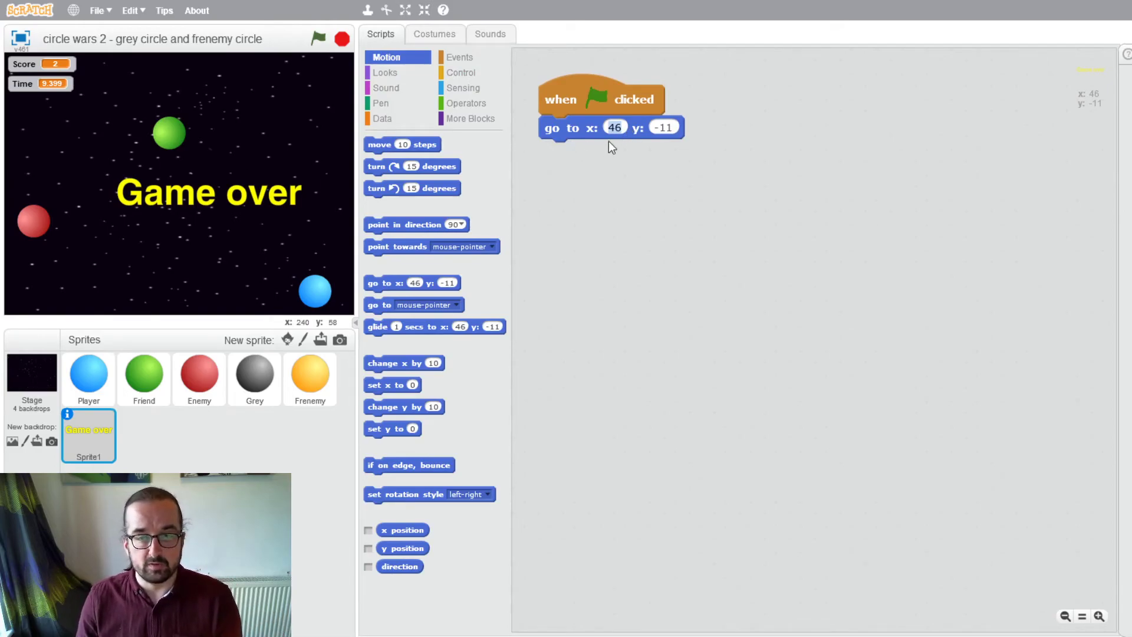
left_click(613, 128)
type("0")
left_click(651, 128)
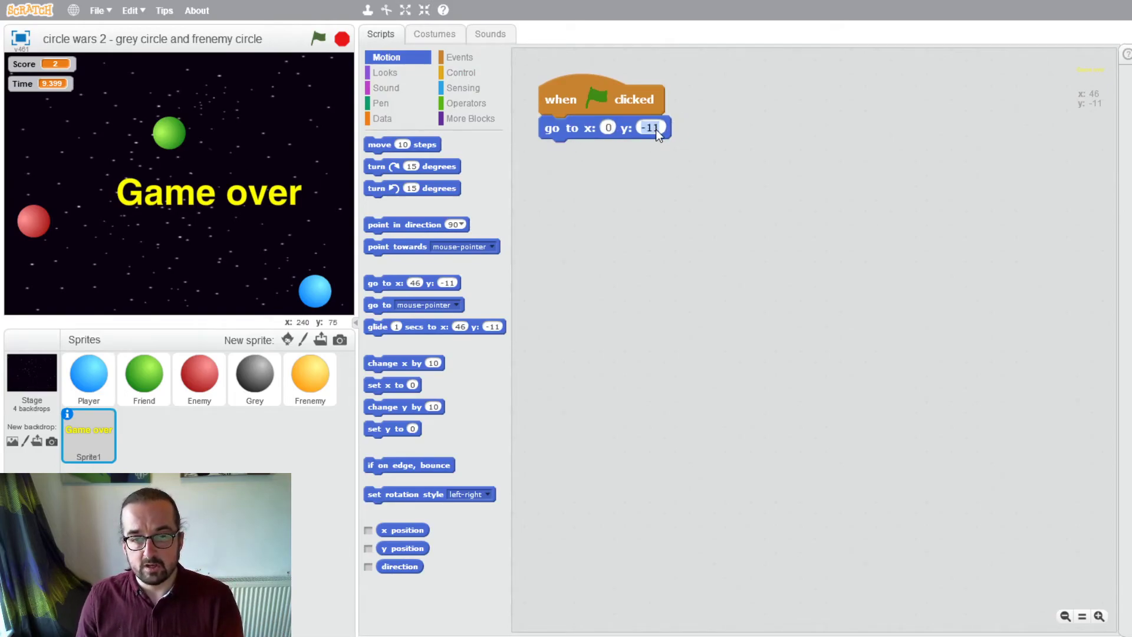
type("0")
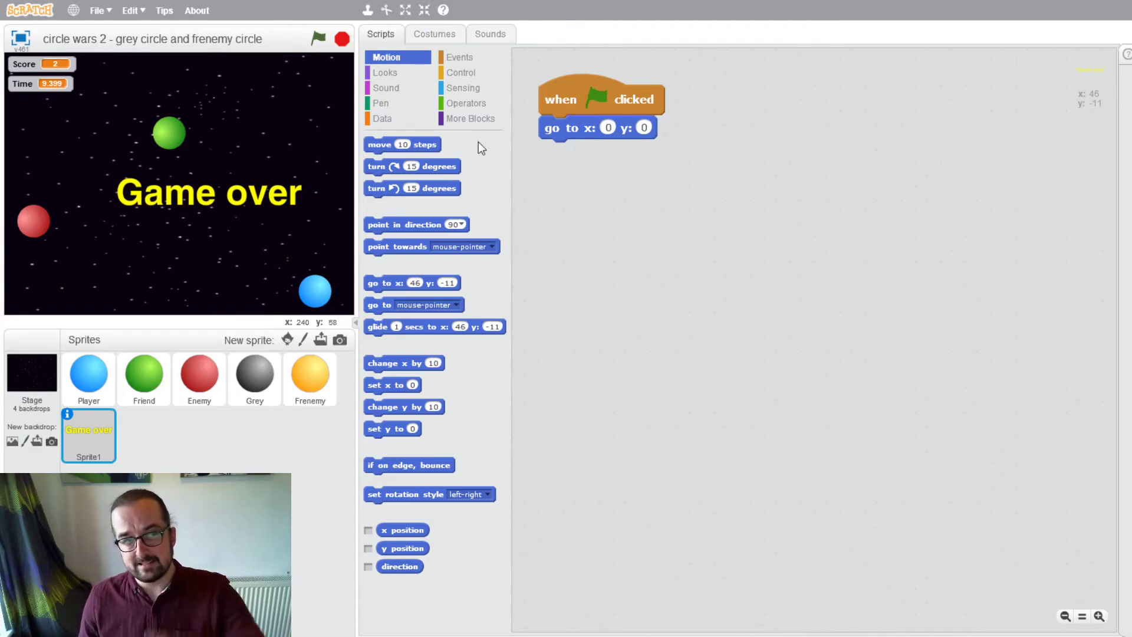
Add a block switching the costume to costume1 below the go to block, and check costume1's text among the costumes
left_click(377, 71)
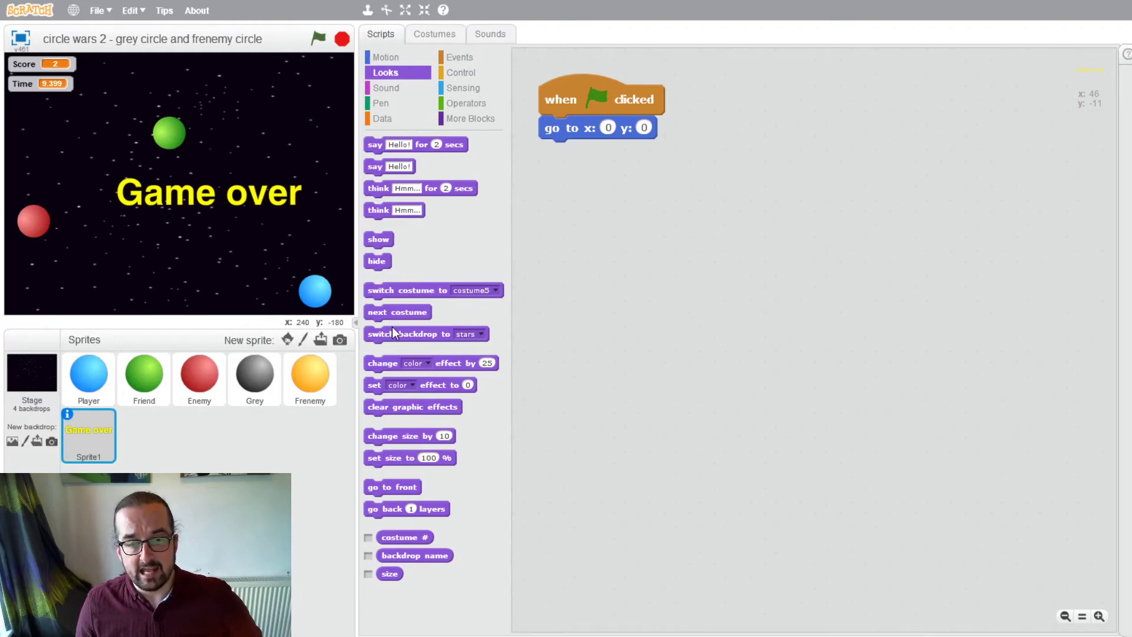
left_click_drag(386, 296, 583, 158)
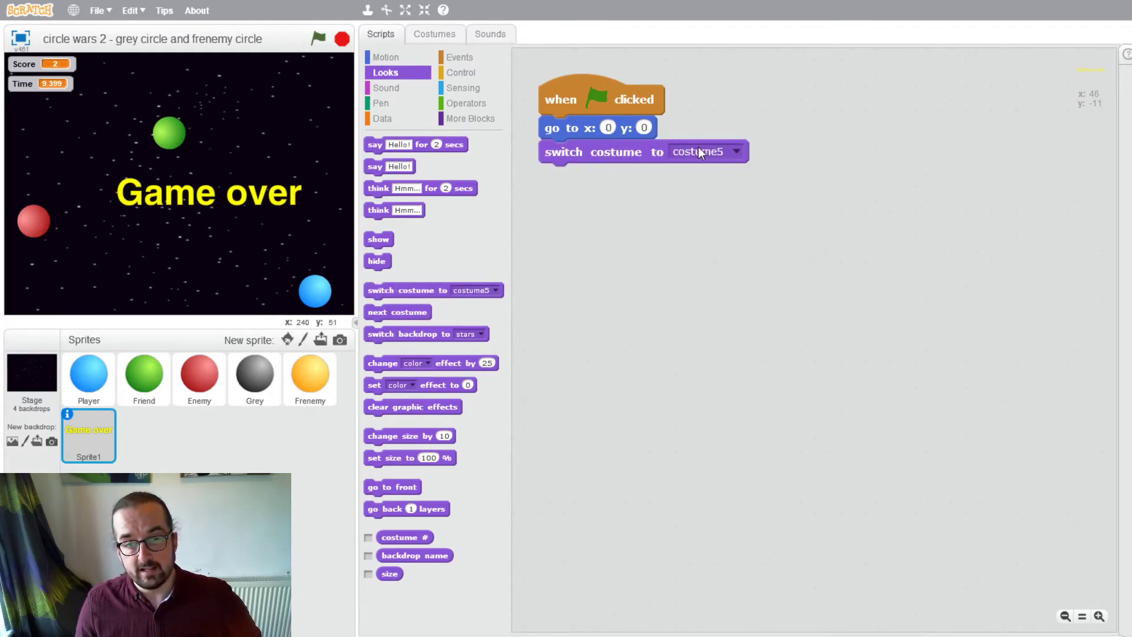
left_click(737, 153)
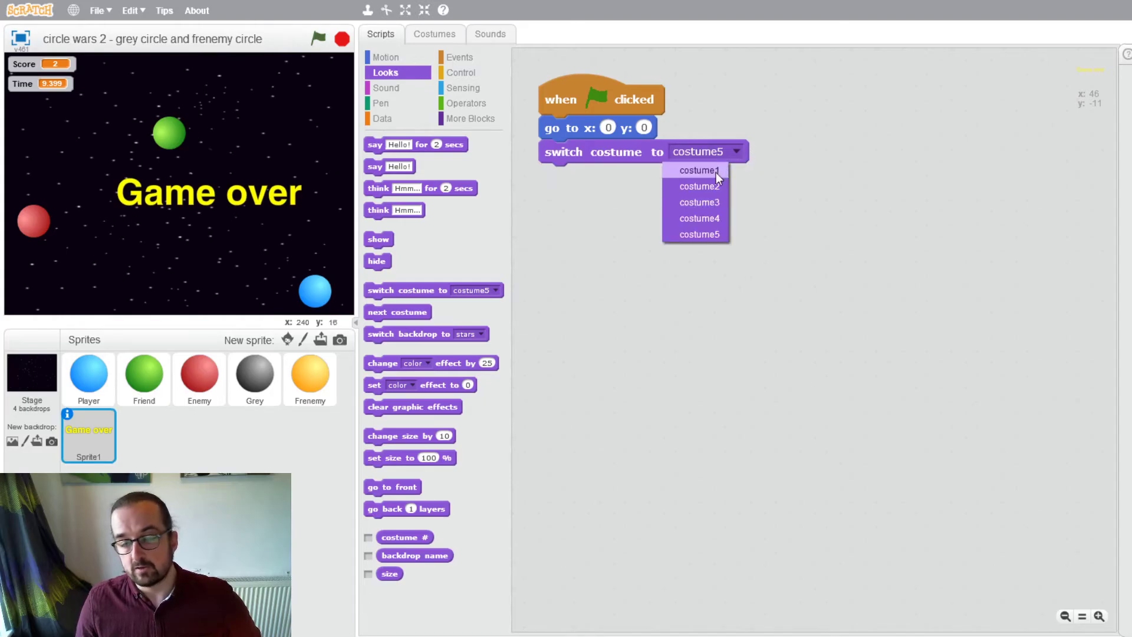
left_click(716, 171)
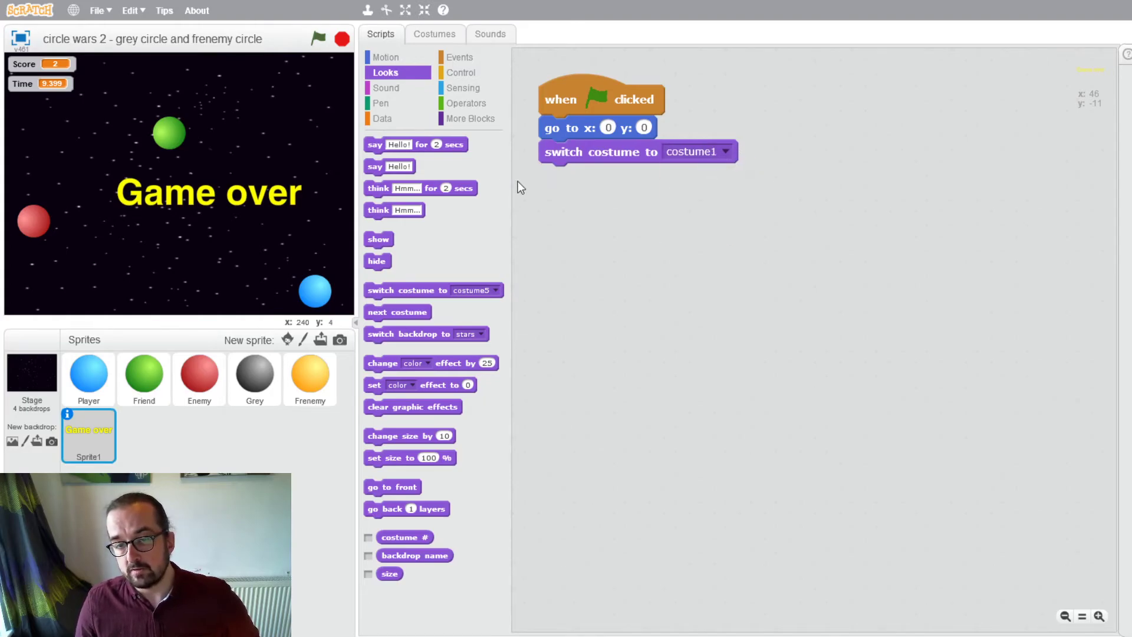
left_click(439, 36)
left_click(401, 122)
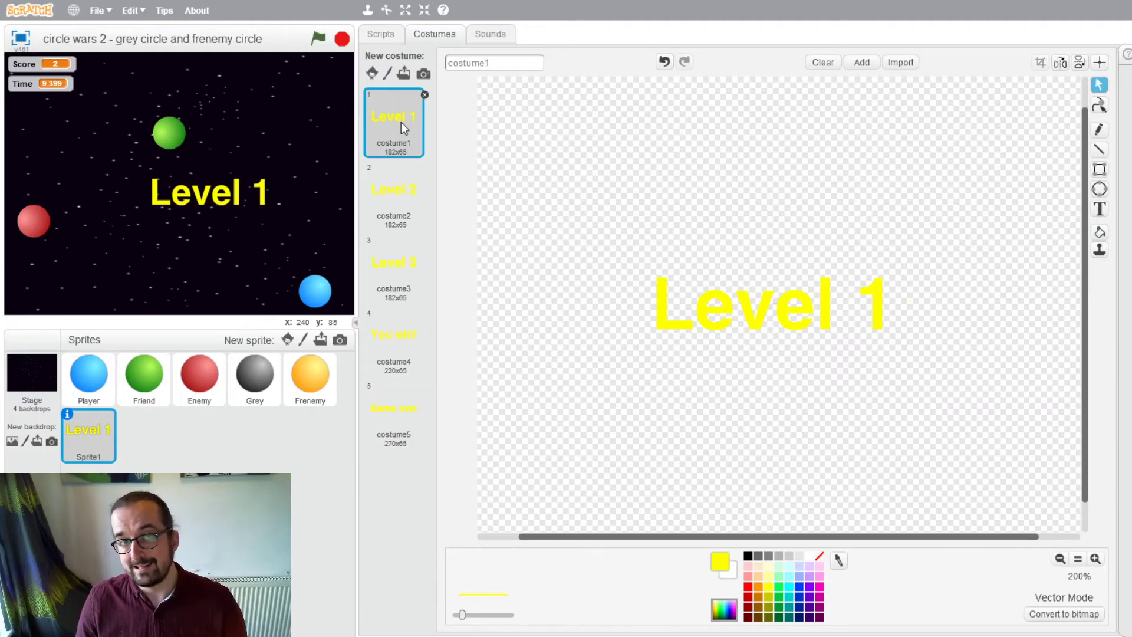
left_click(381, 35)
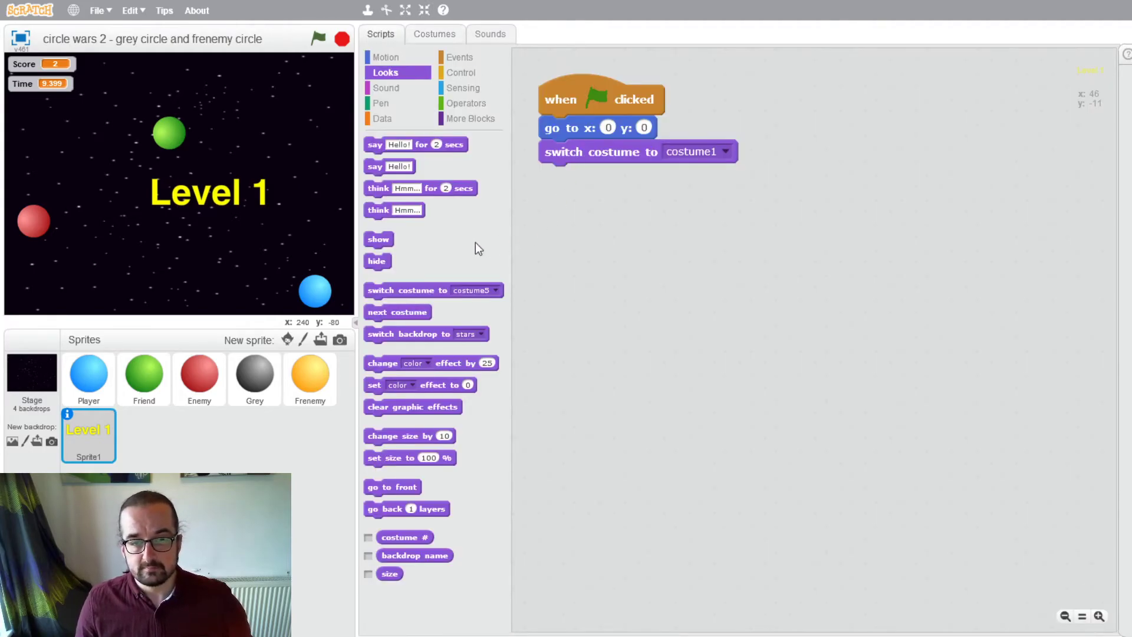
Add a wait block of 2 seconds below the switch costume block
left_click(447, 76)
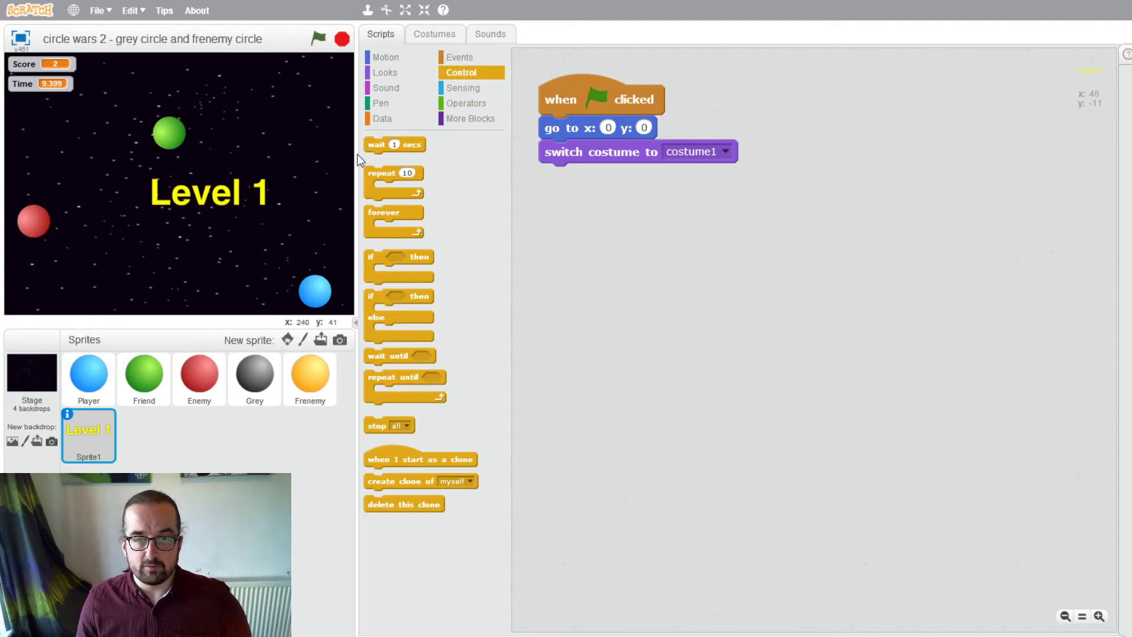
left_click_drag(378, 147, 463, 154)
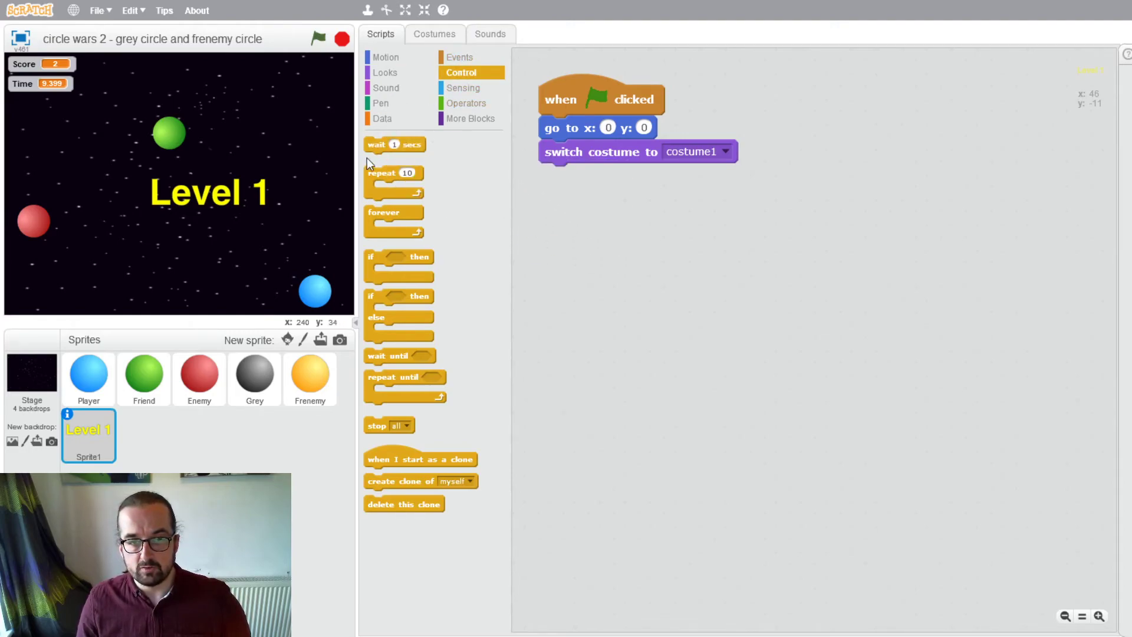
left_click_drag(378, 145, 566, 178)
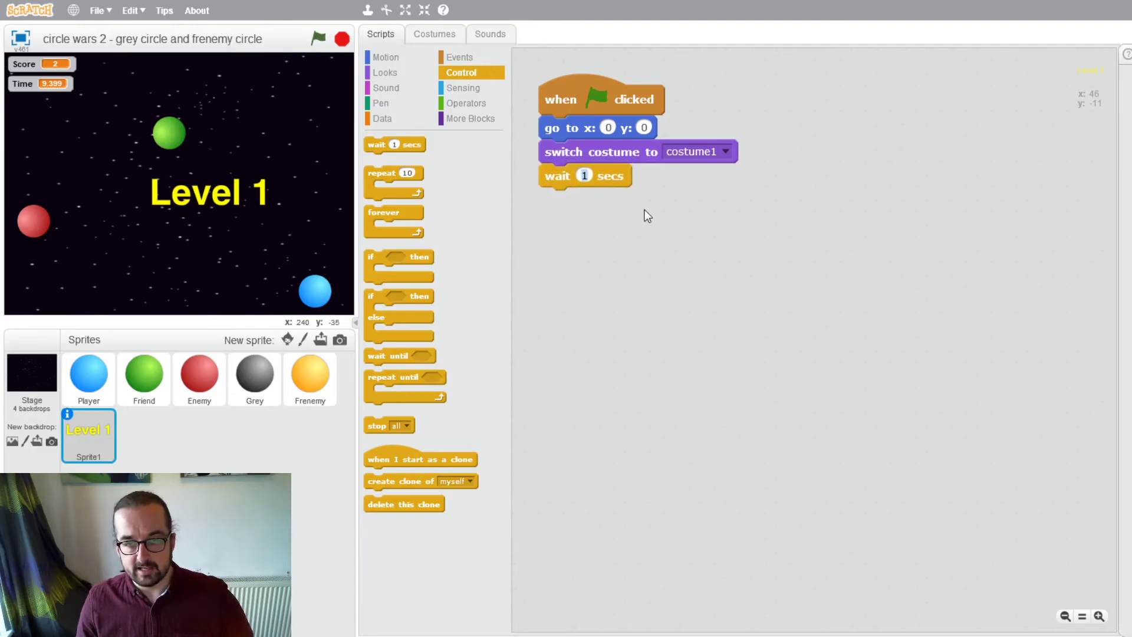
type("2")
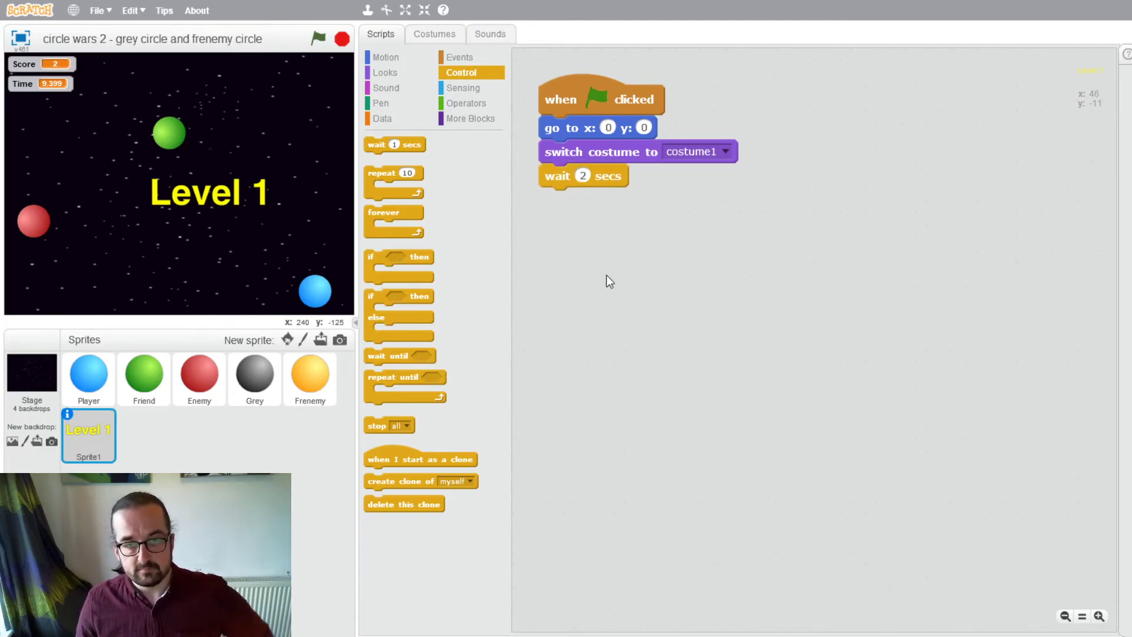